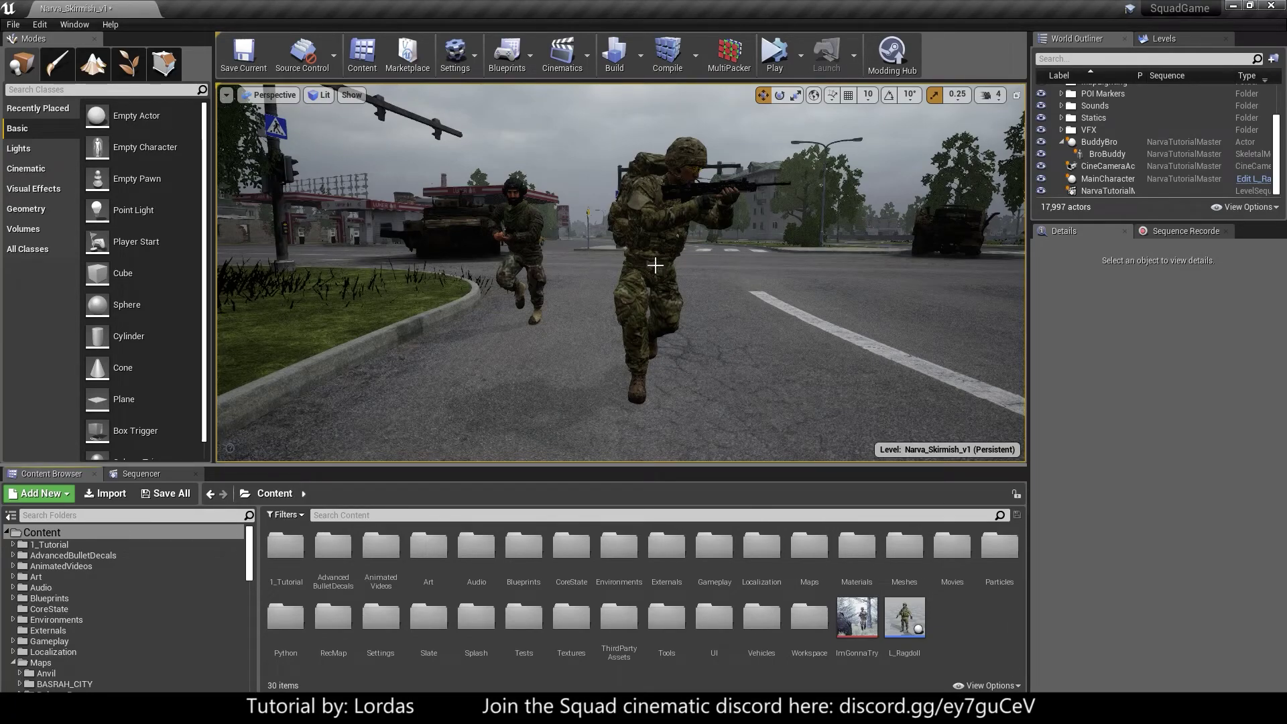
- Open the 1_Tutorial folder, then return to the top-level Content folder
double_click(286, 548)
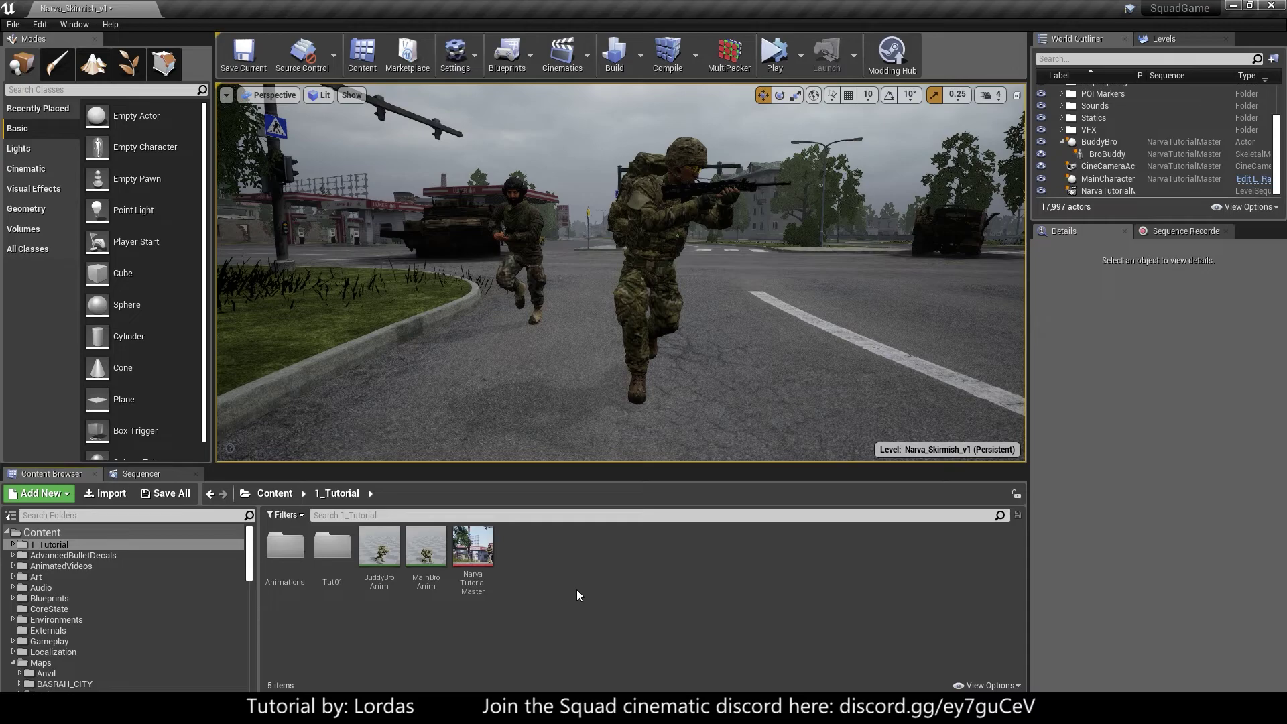
click(274, 493)
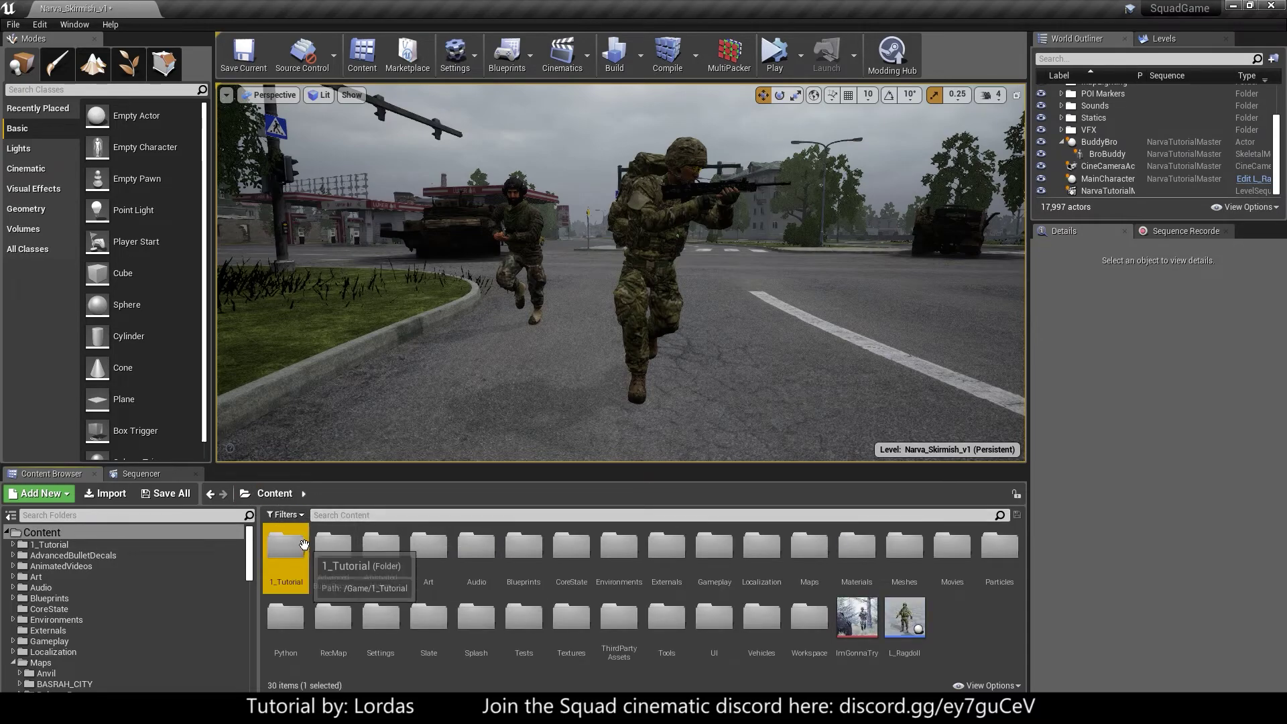
- Create a new level asset named NarvaTut_SequenceStuff in 1_Tutorial and show the Levels list
double_click(285, 550)
right_click(544, 553)
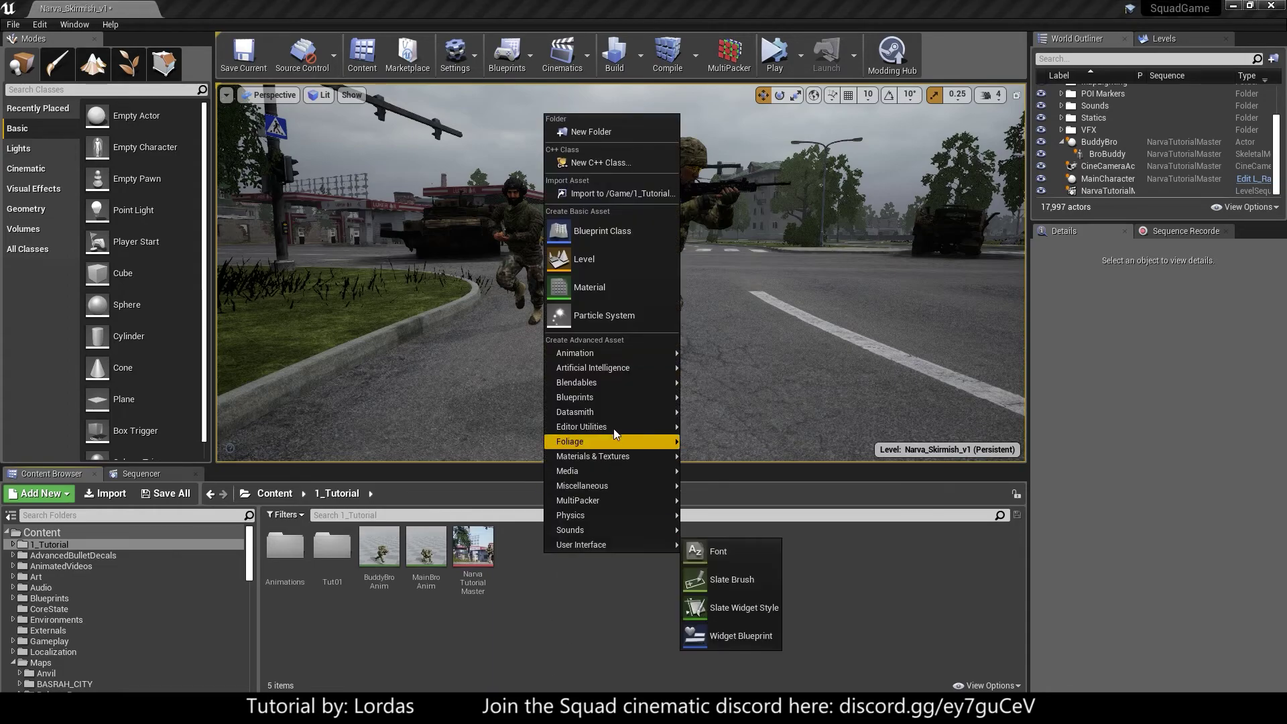
click(606, 260)
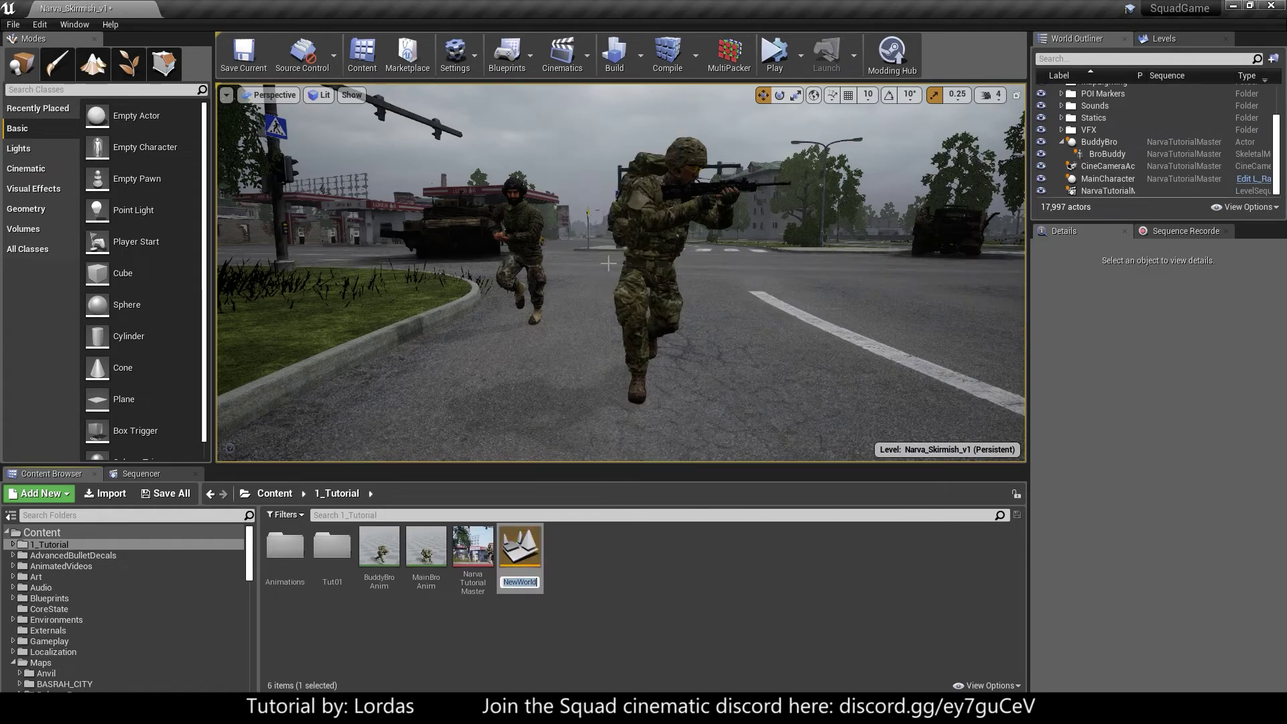
text(Narva)
text(Tut)
text(_)
text(Sequence)
text(Stuff)
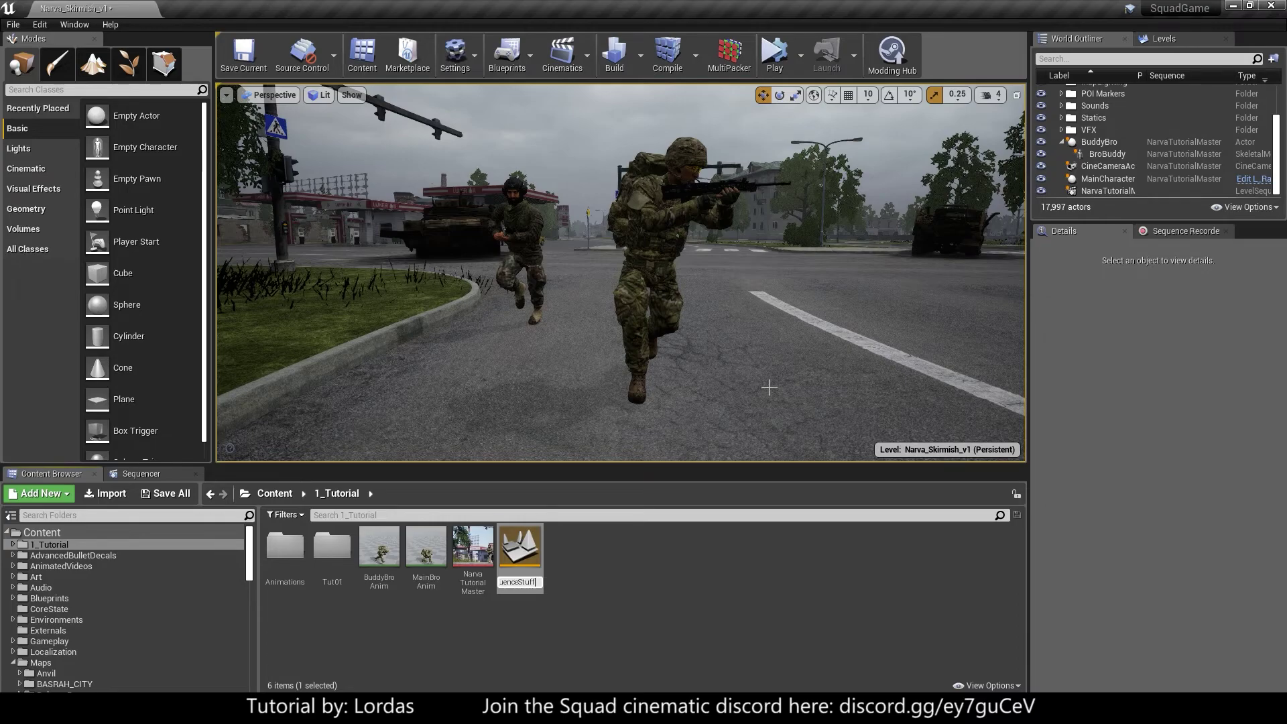
key(Return)
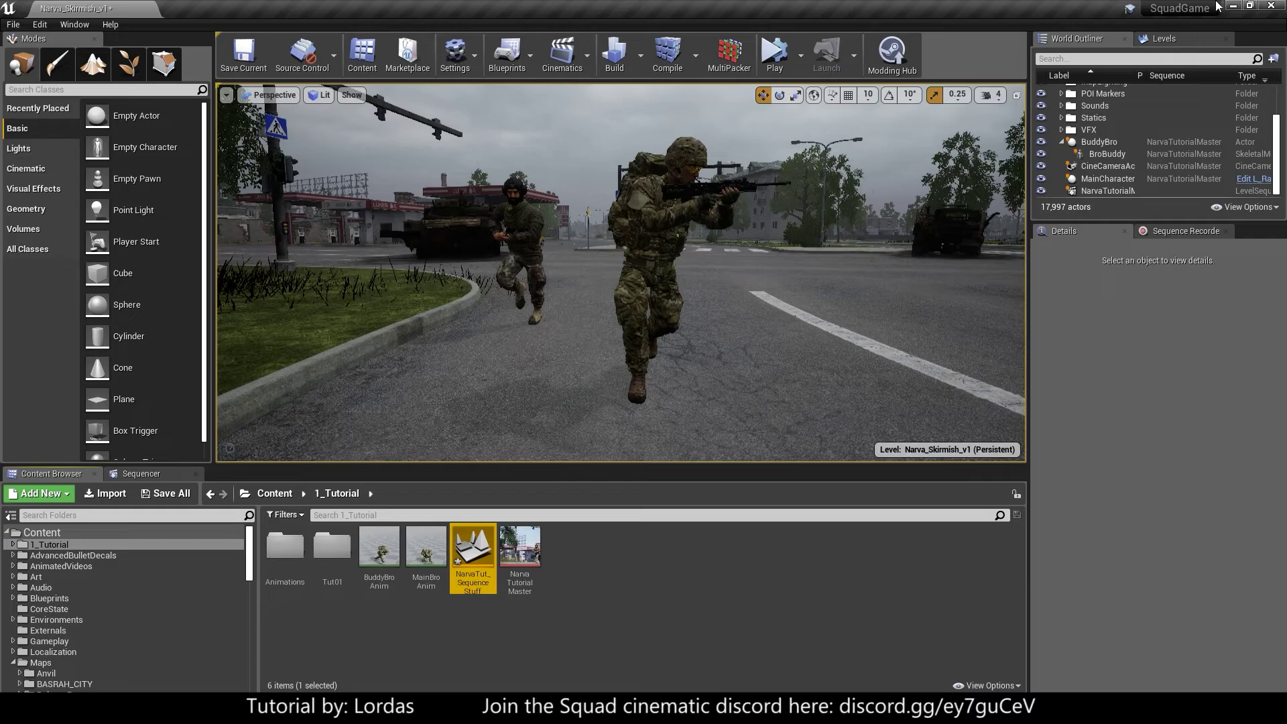
click(1145, 40)
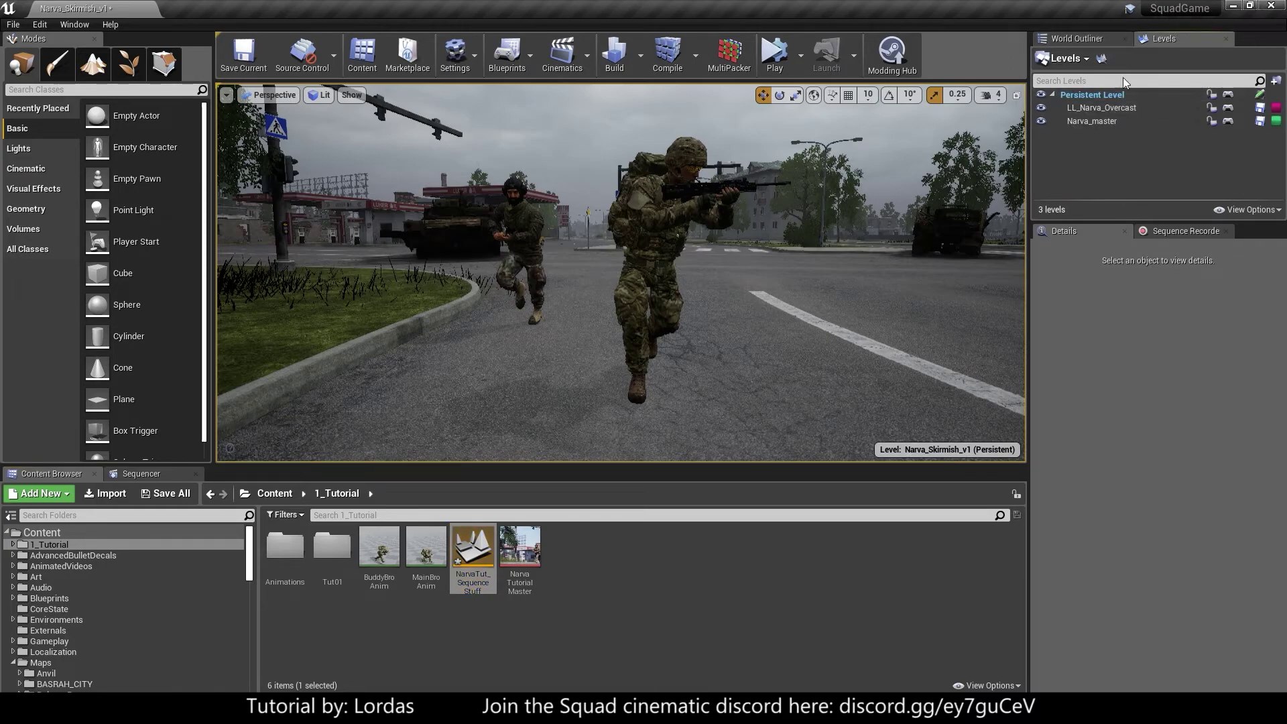
- Drag NarvaTut_SequenceStuff into the Levels panel as a sublevel and show the NarvaTutorialMaster sequence
click(74, 24)
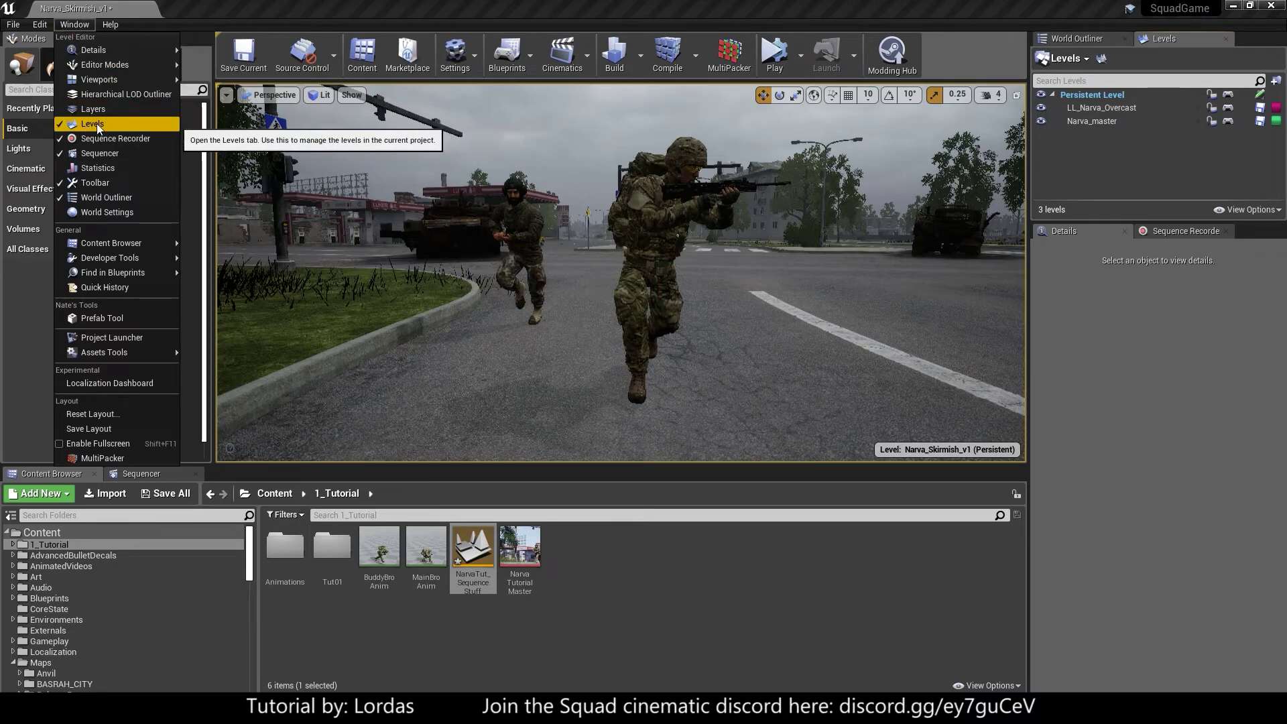
click(771, 5)
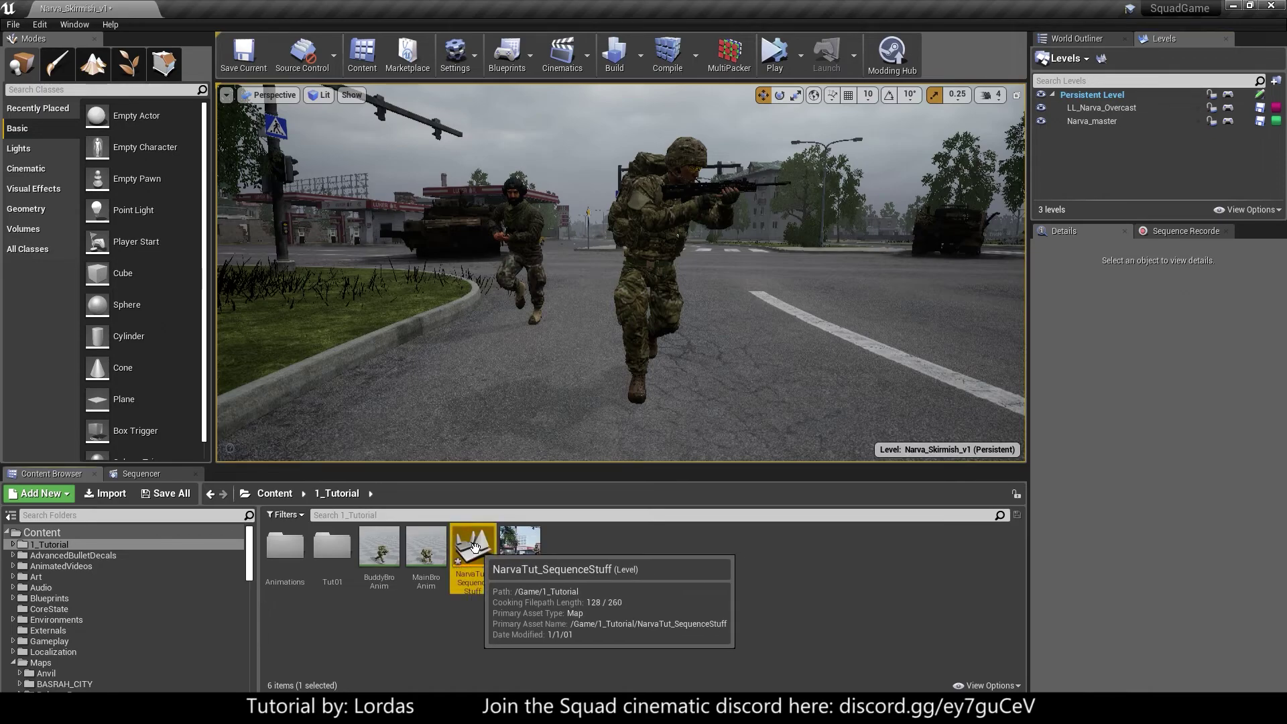
drag(461, 553, 1103, 156)
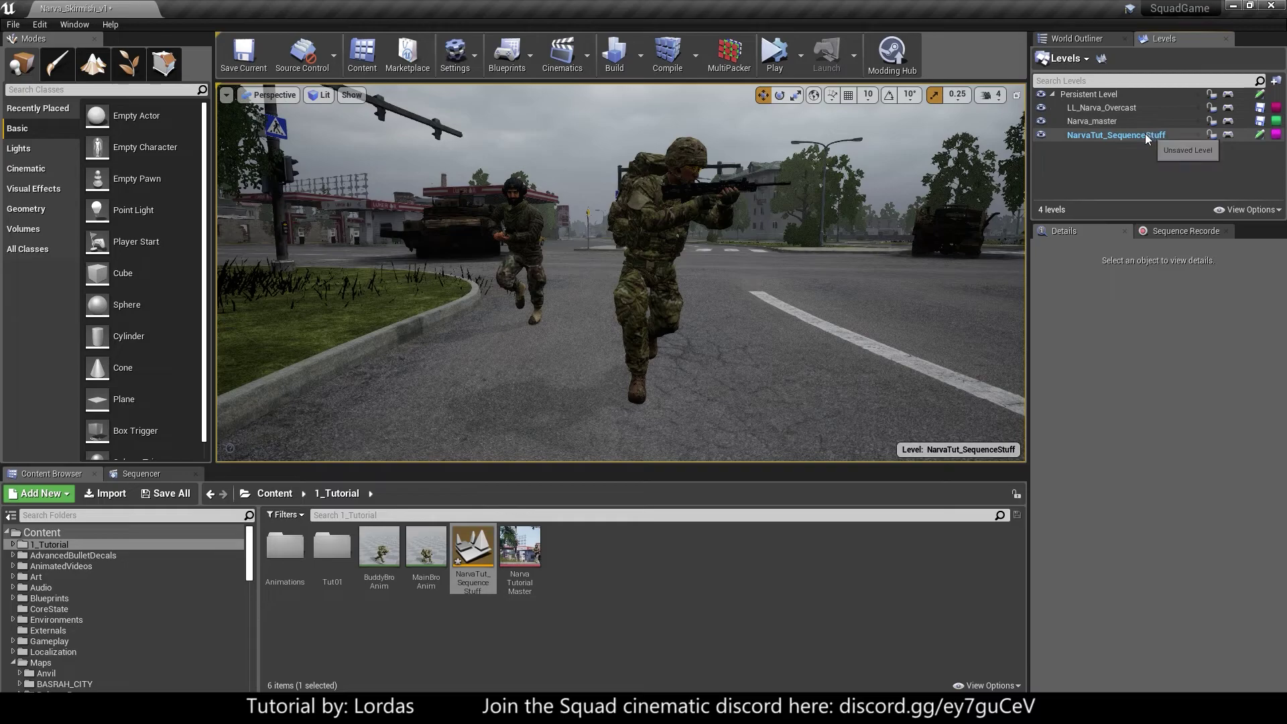
click(142, 473)
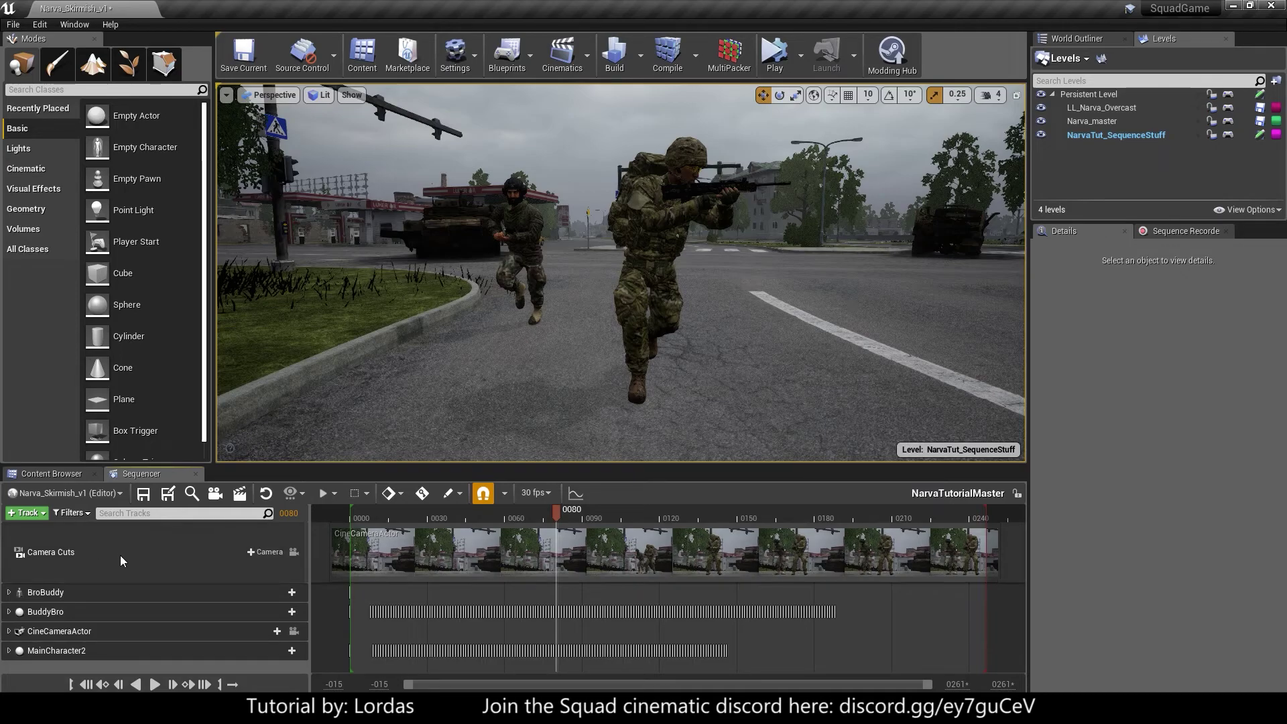
- Select BroBuddy, BuddyBro, CineCameraActor and MainCharacter2 in the World Outliner
click(1102, 136)
click(1105, 159)
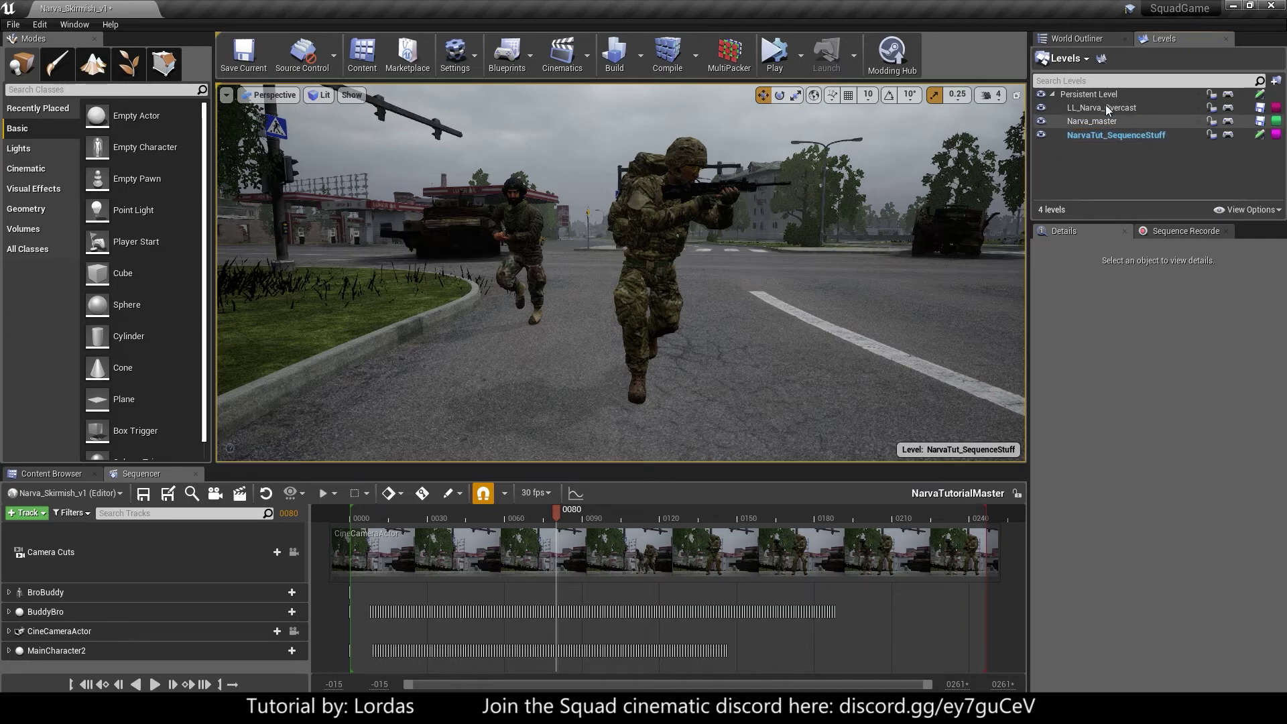
click(1085, 39)
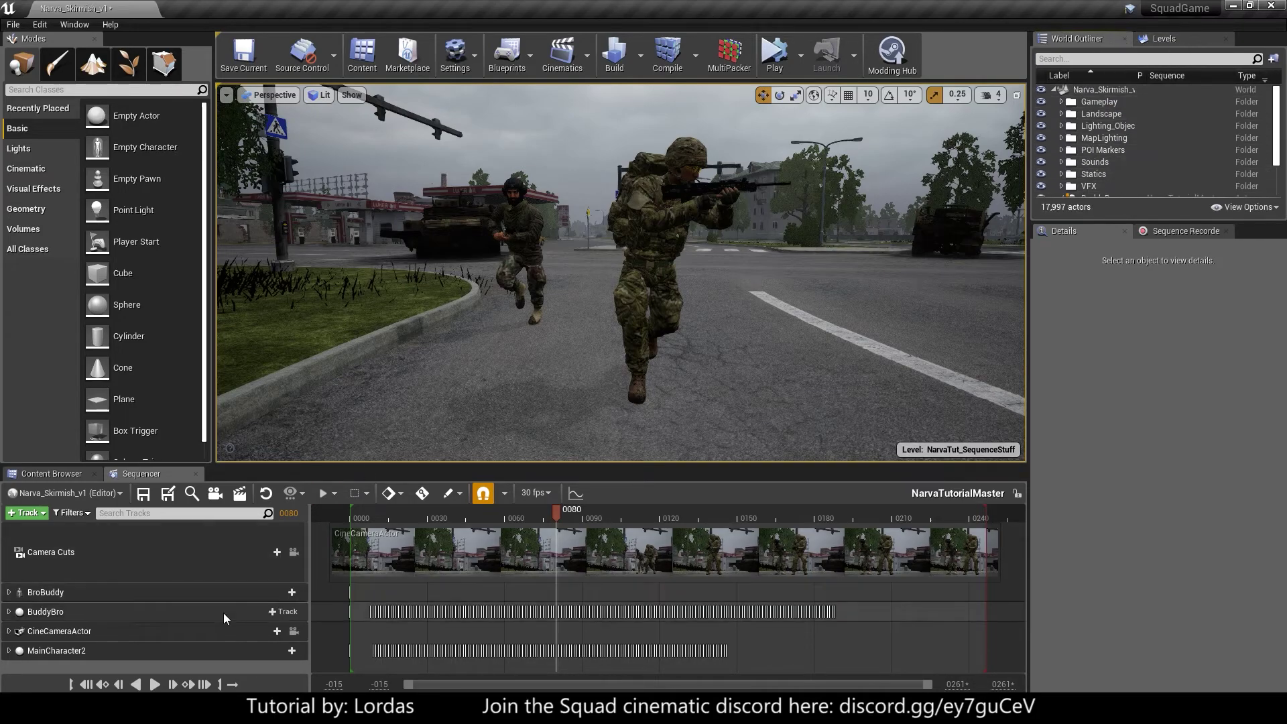
click(62, 592)
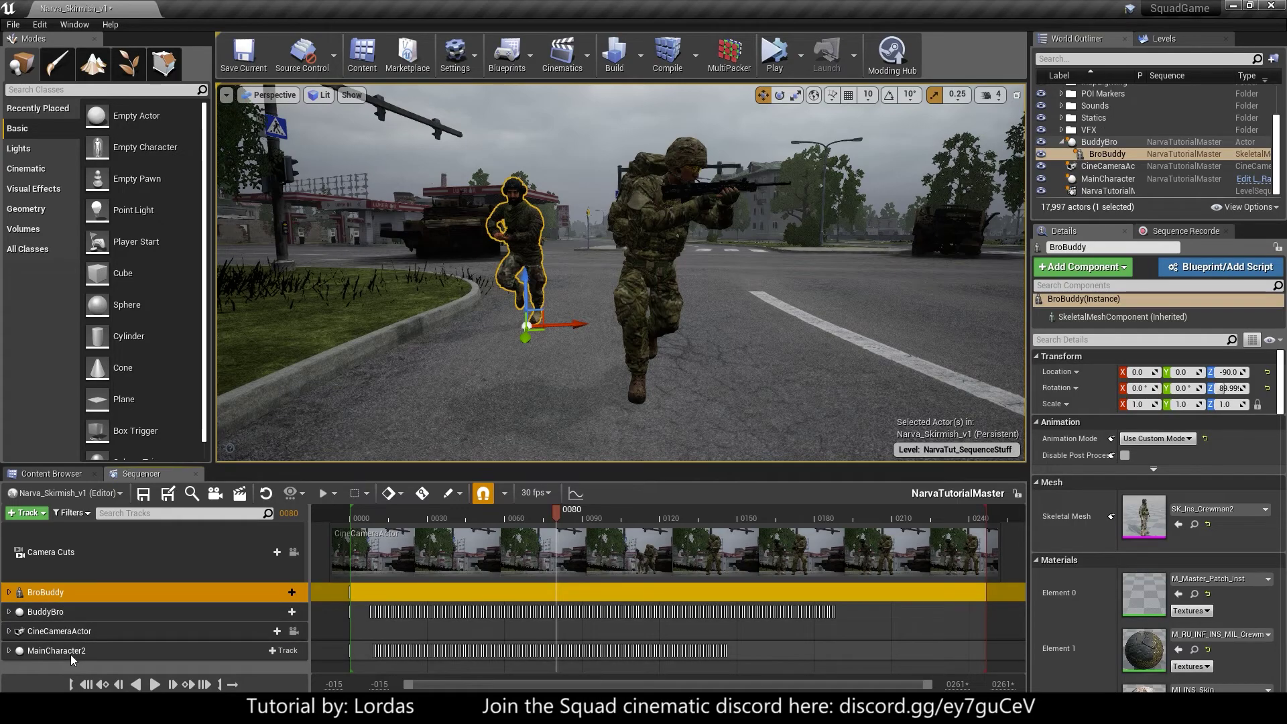
shift+click(71, 654)
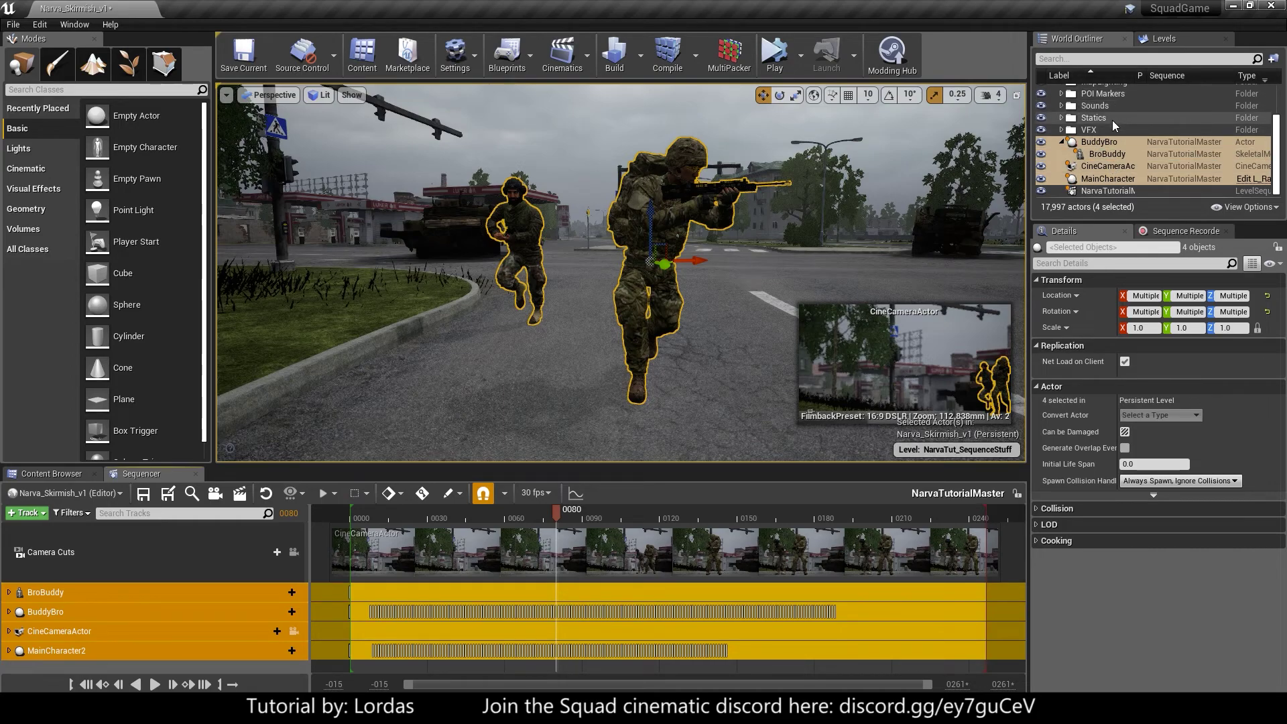
- Move the selected actors to the current level and save the fixed-up packages
right_click(1111, 151)
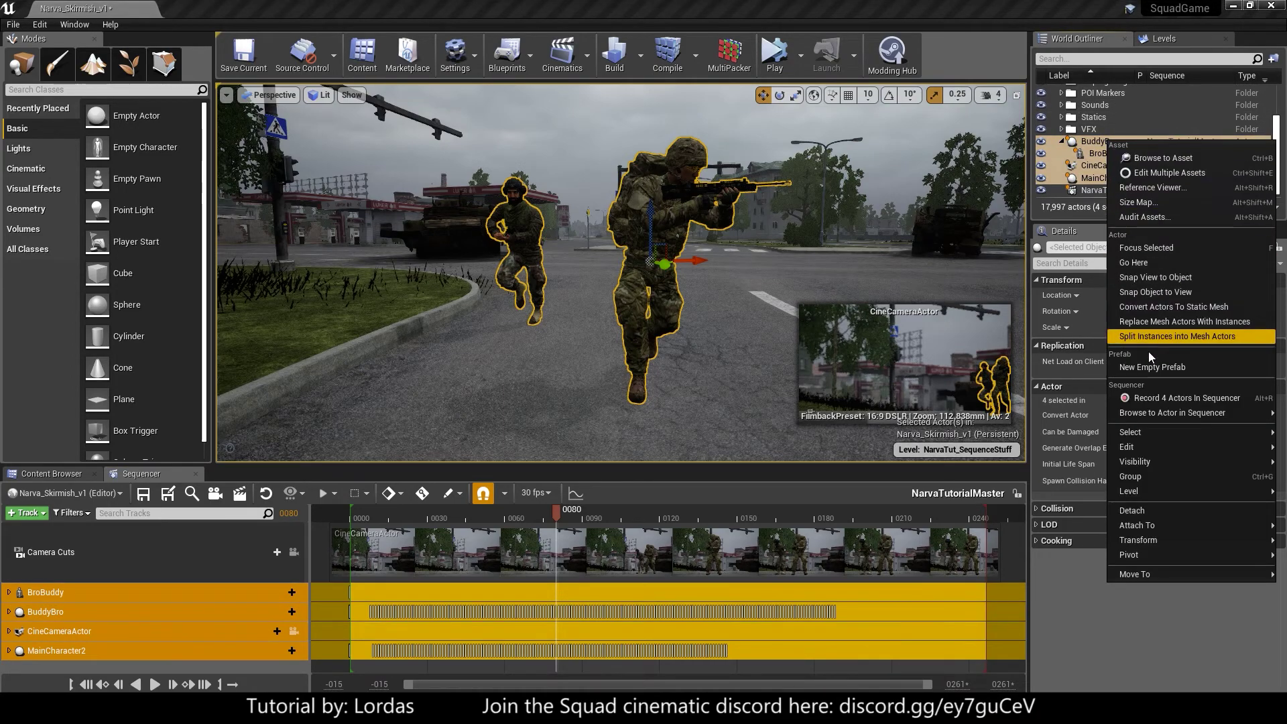
mouse_move(1136, 488)
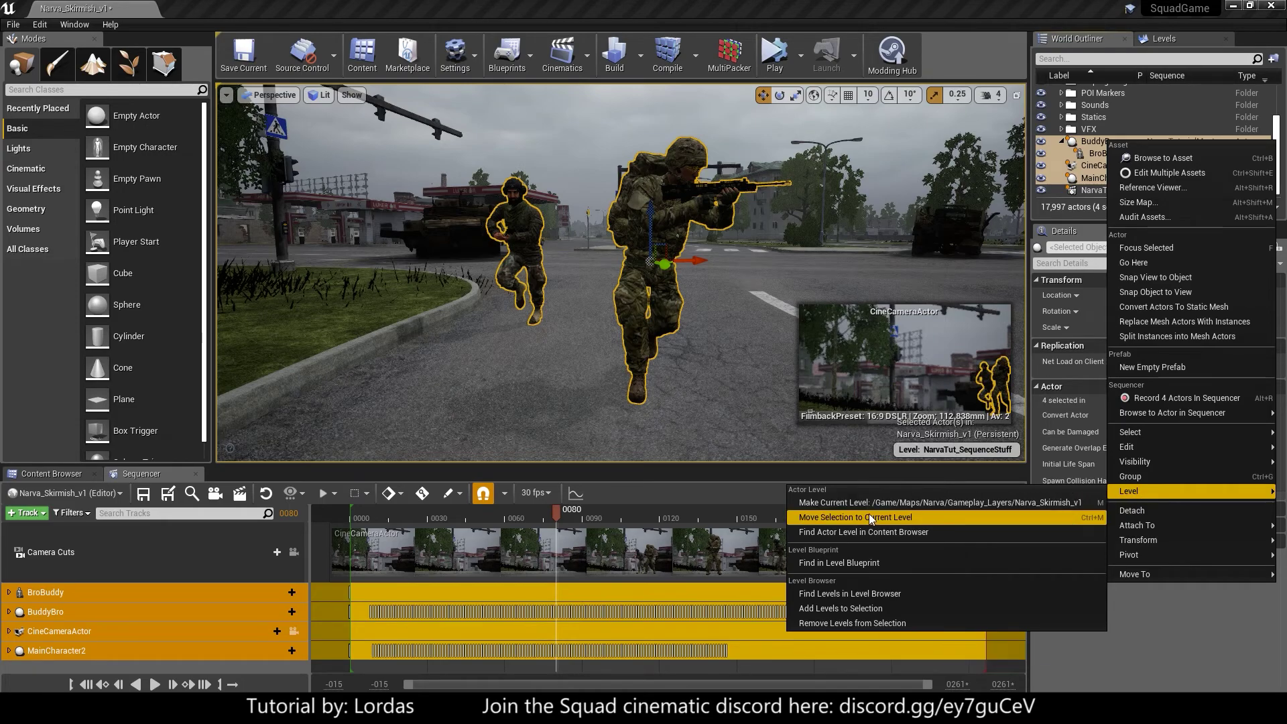
click(906, 516)
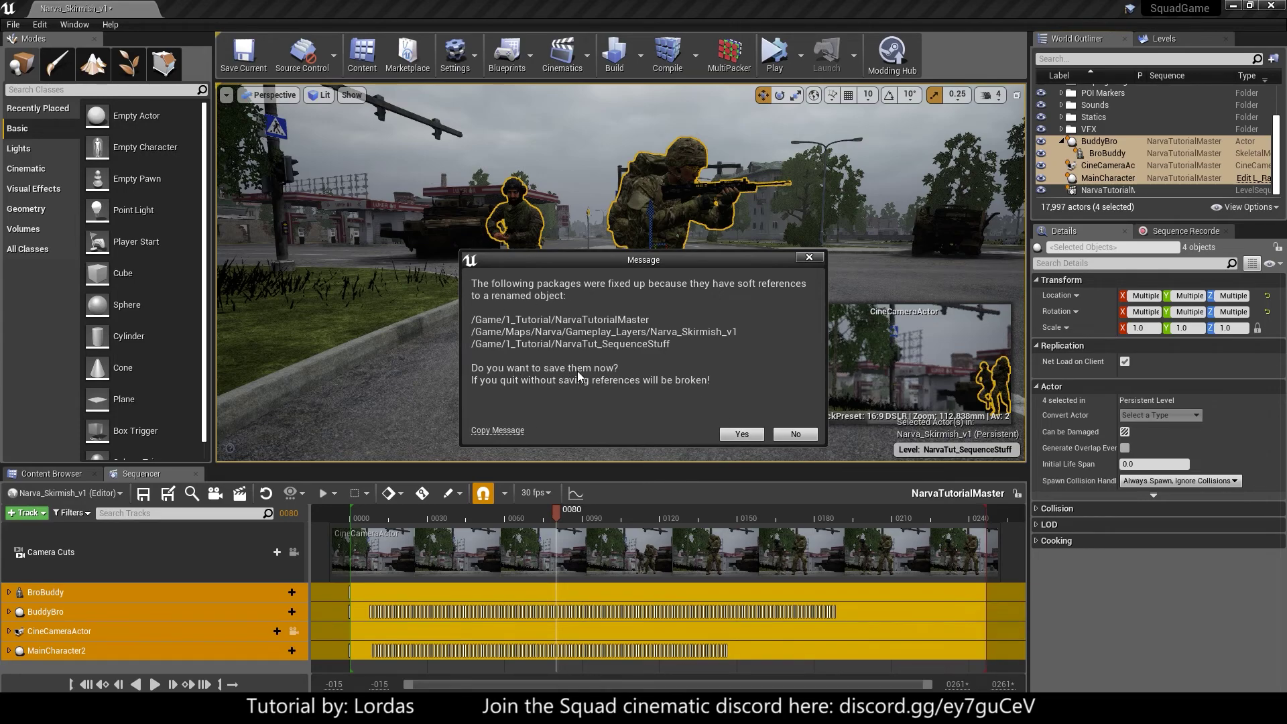
click(732, 431)
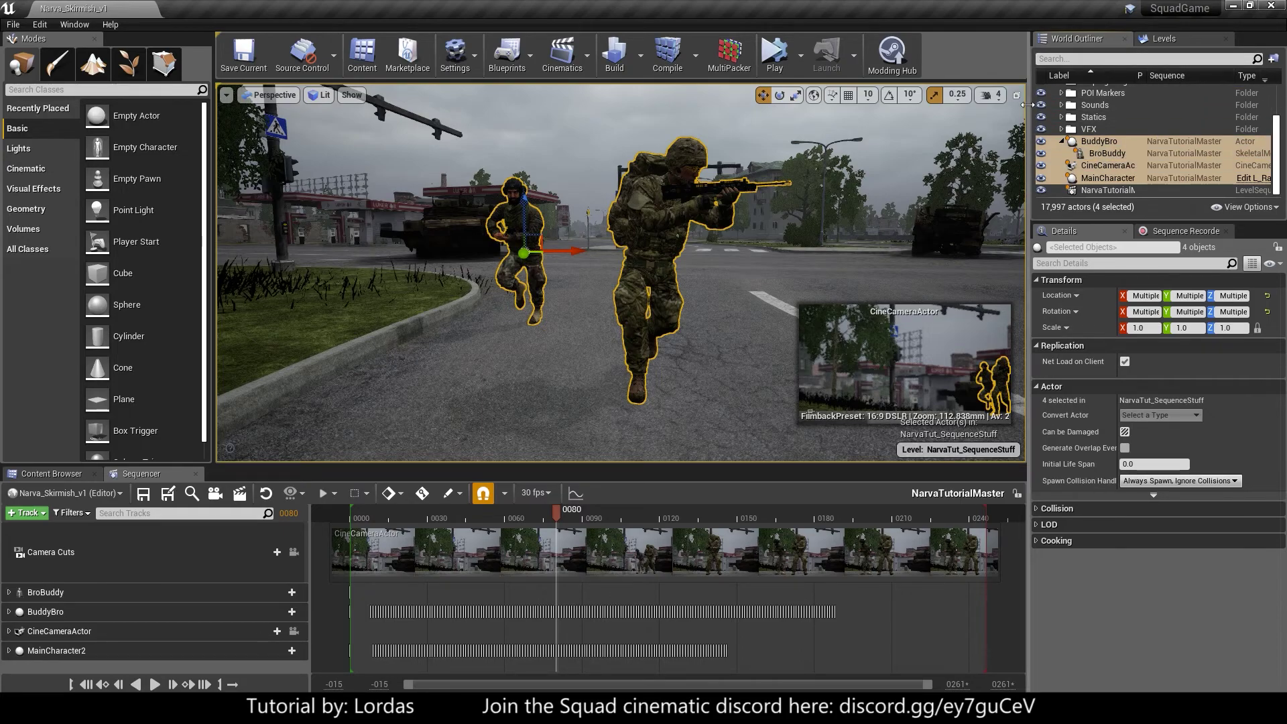
- Set the Outliner's extra column to show Level and widen it to read level names
click(1062, 142)
click(1109, 165)
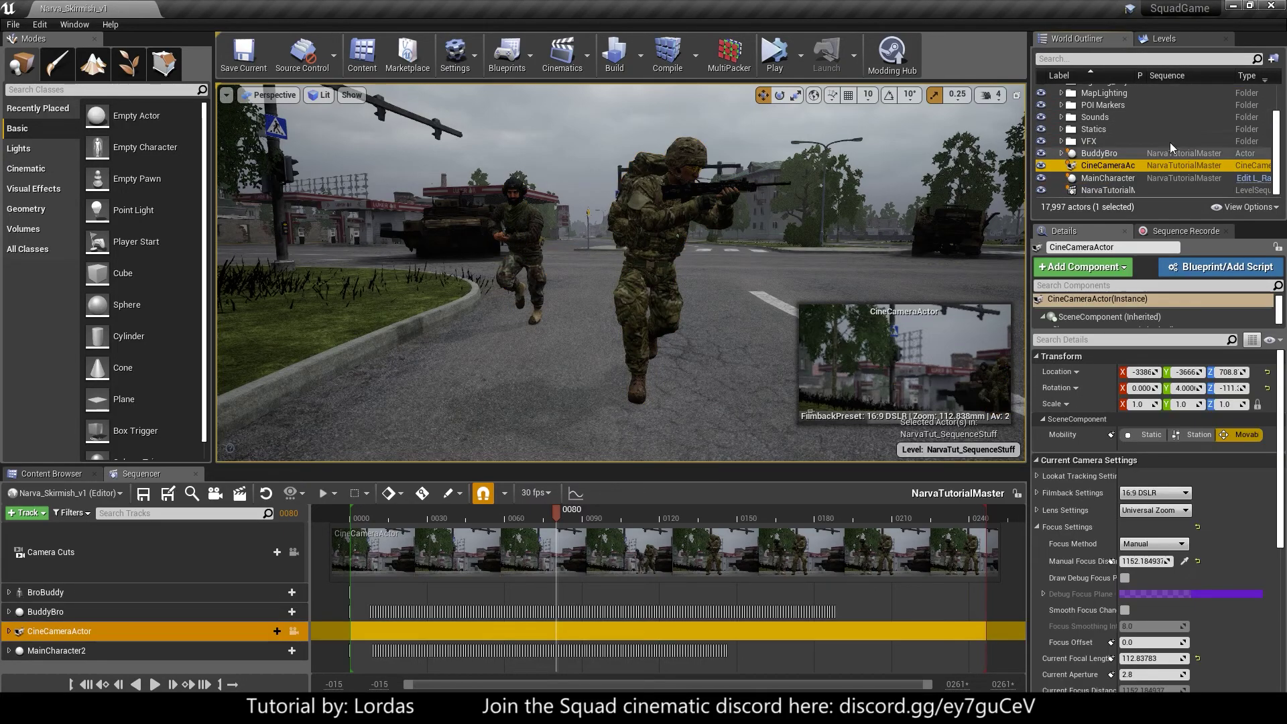
click(1254, 79)
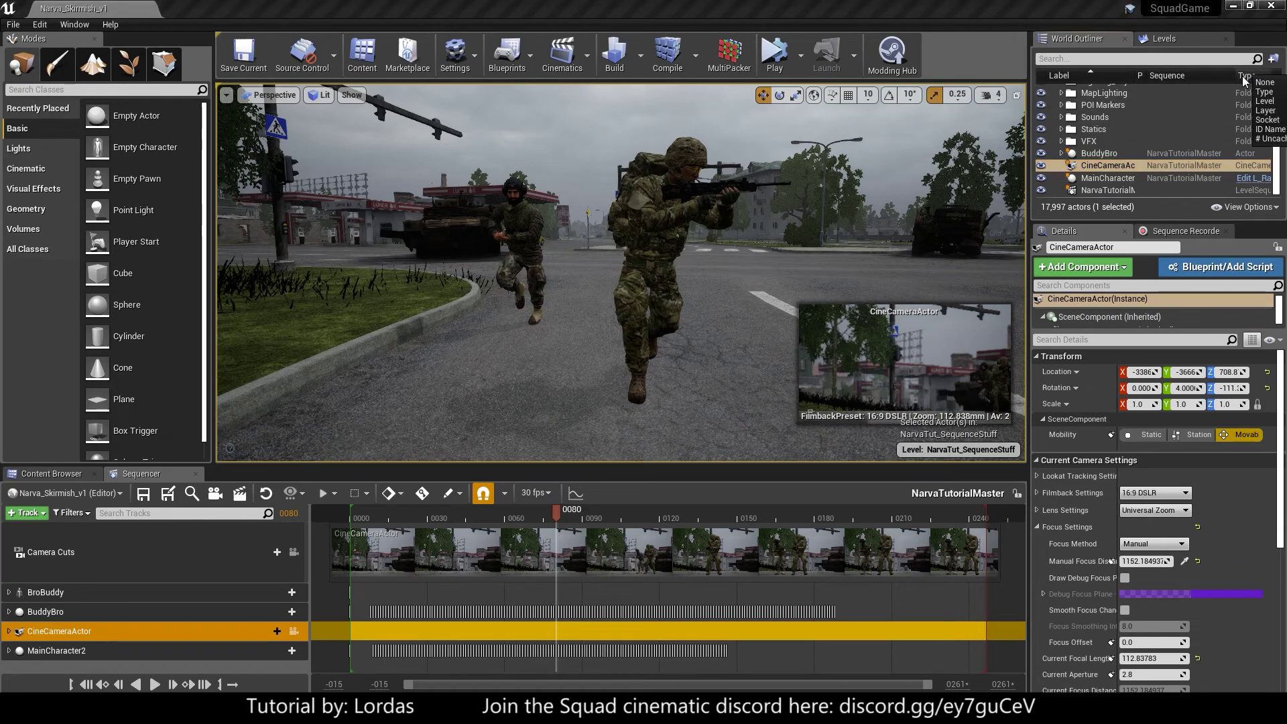
click(1270, 102)
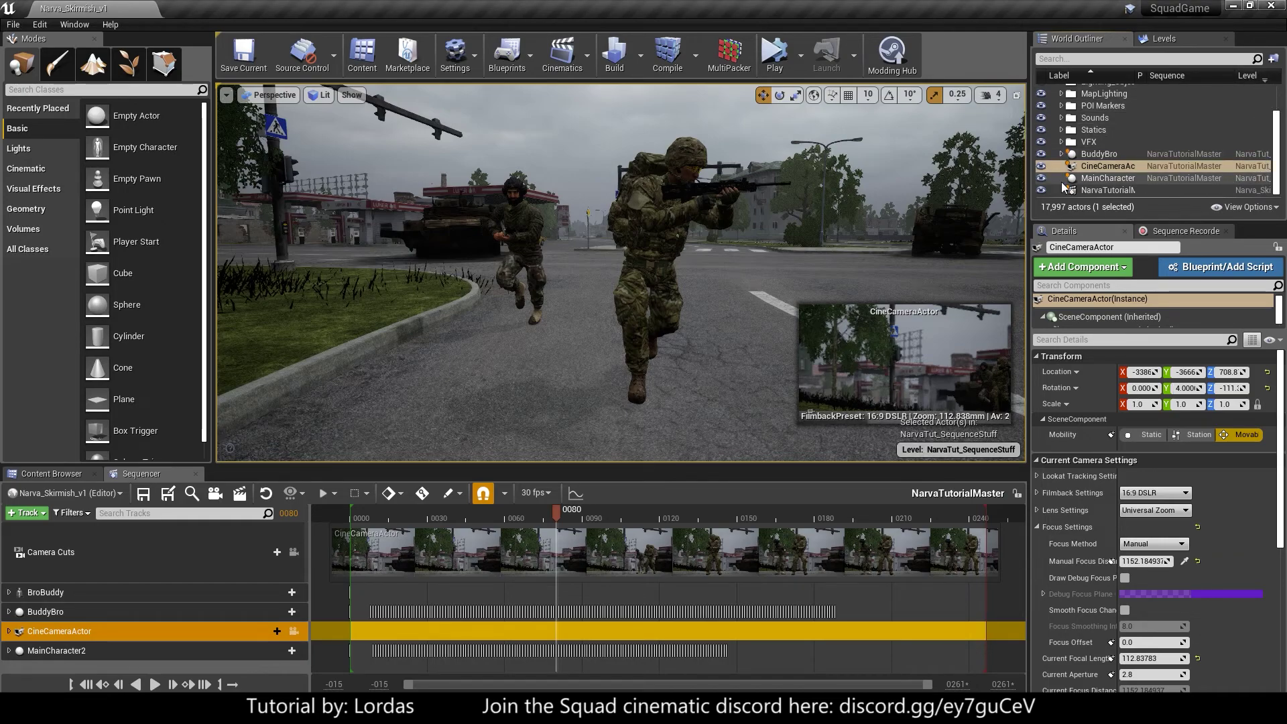
drag(1027, 184, 962, 184)
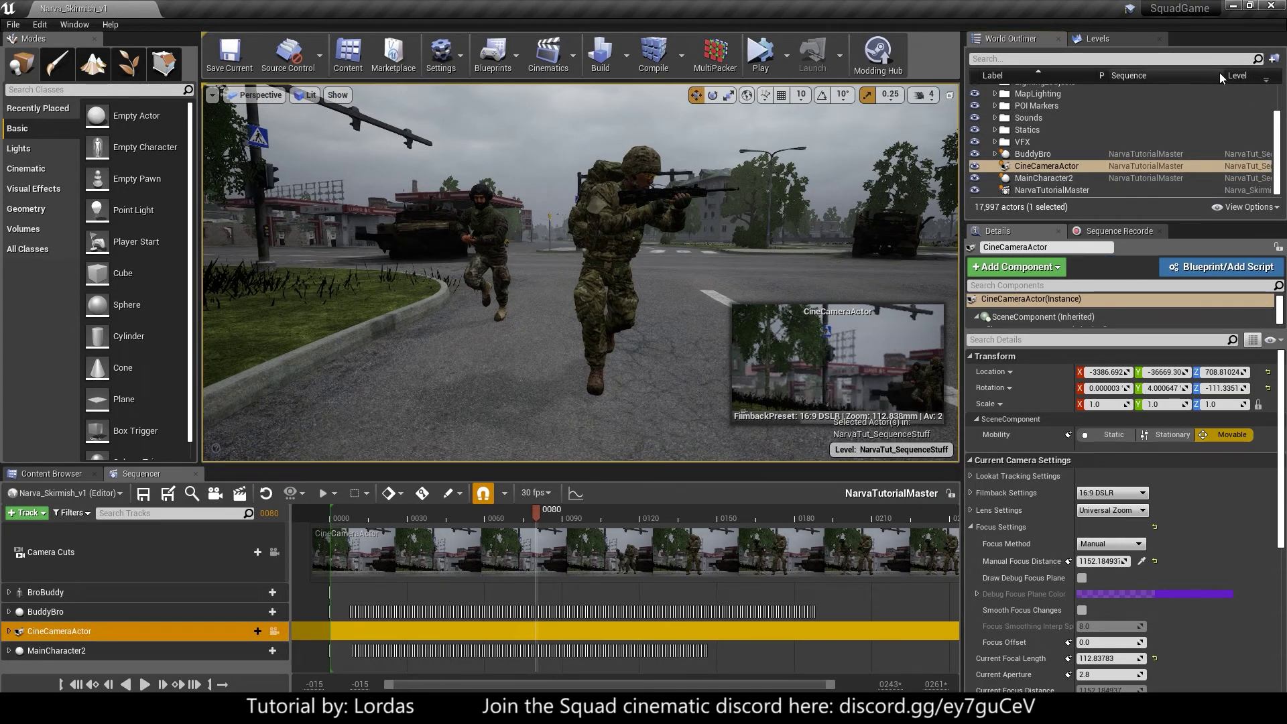
drag(1223, 74, 1193, 74)
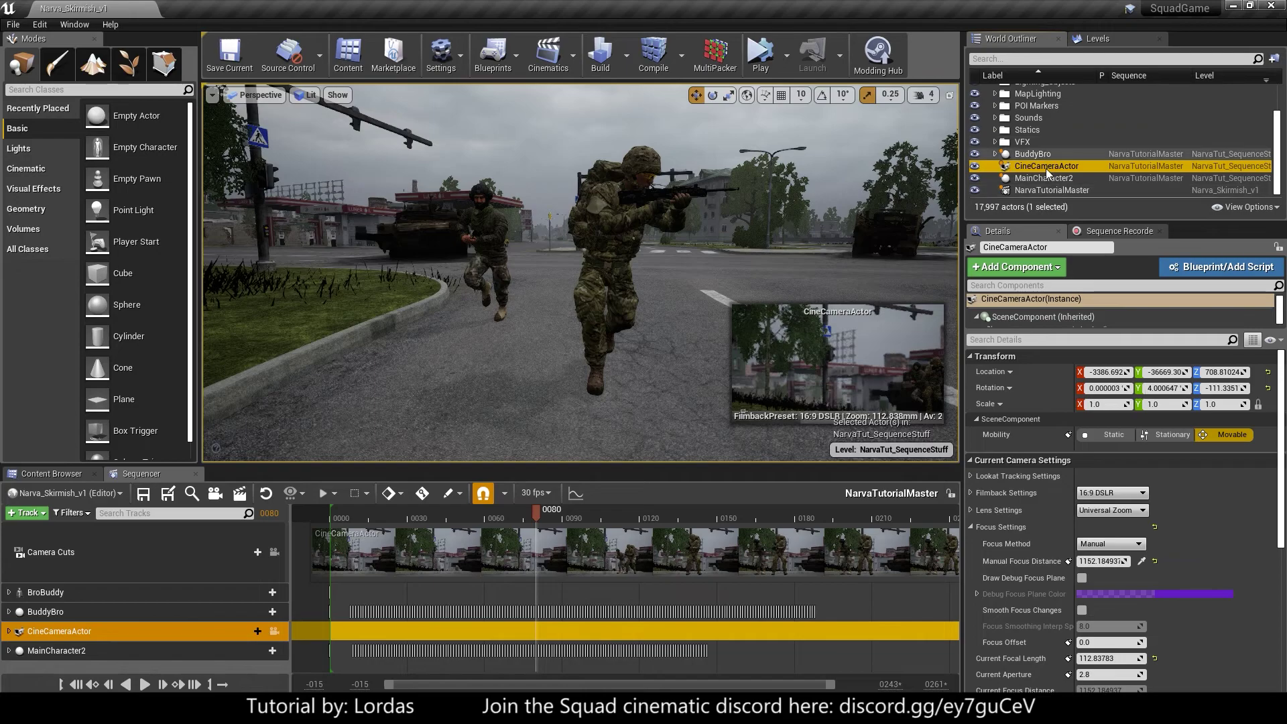
- Move the NarvaTutorialMaster actor into the current NarvaTut_SequenceStuff level
click(1223, 154)
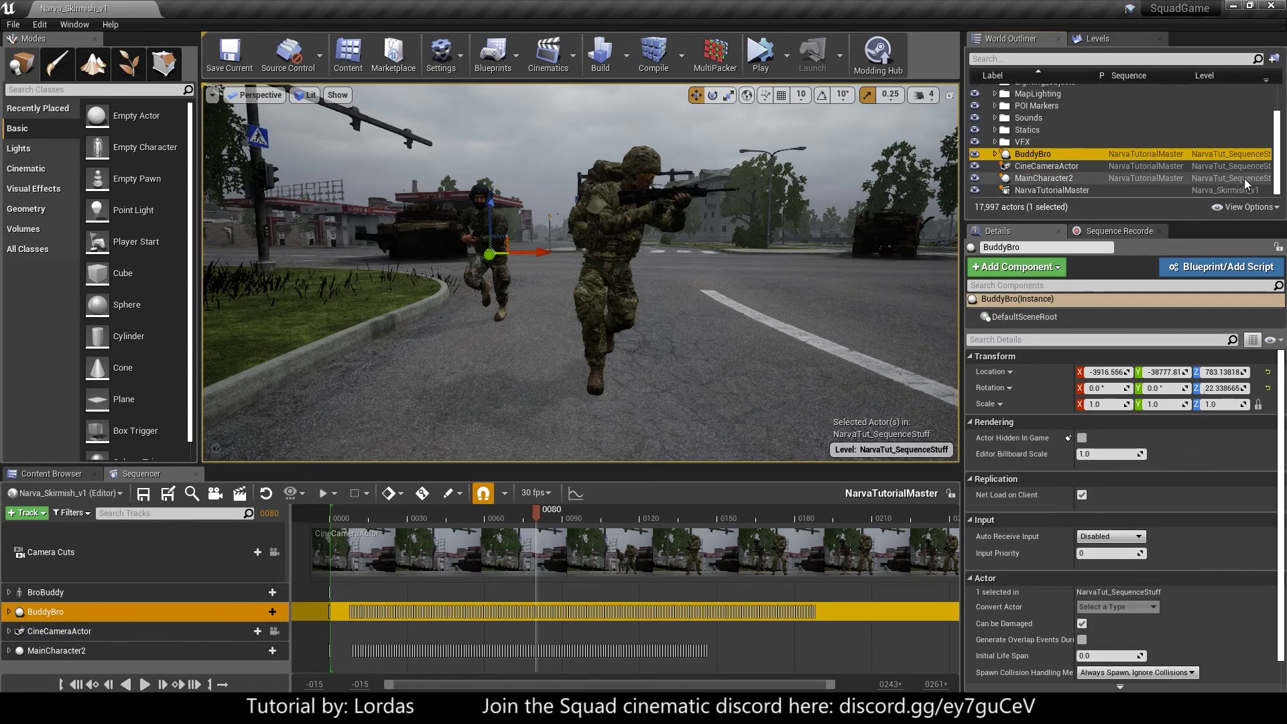
click(1210, 192)
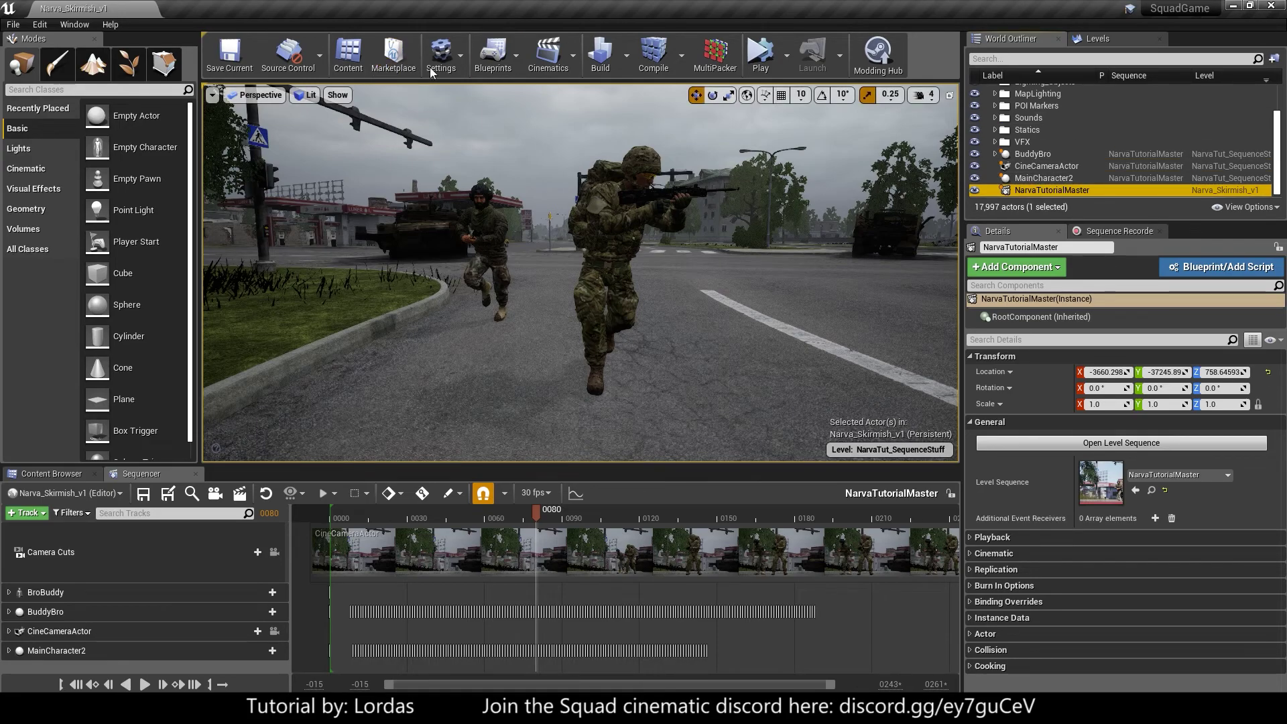
right_click(1046, 191)
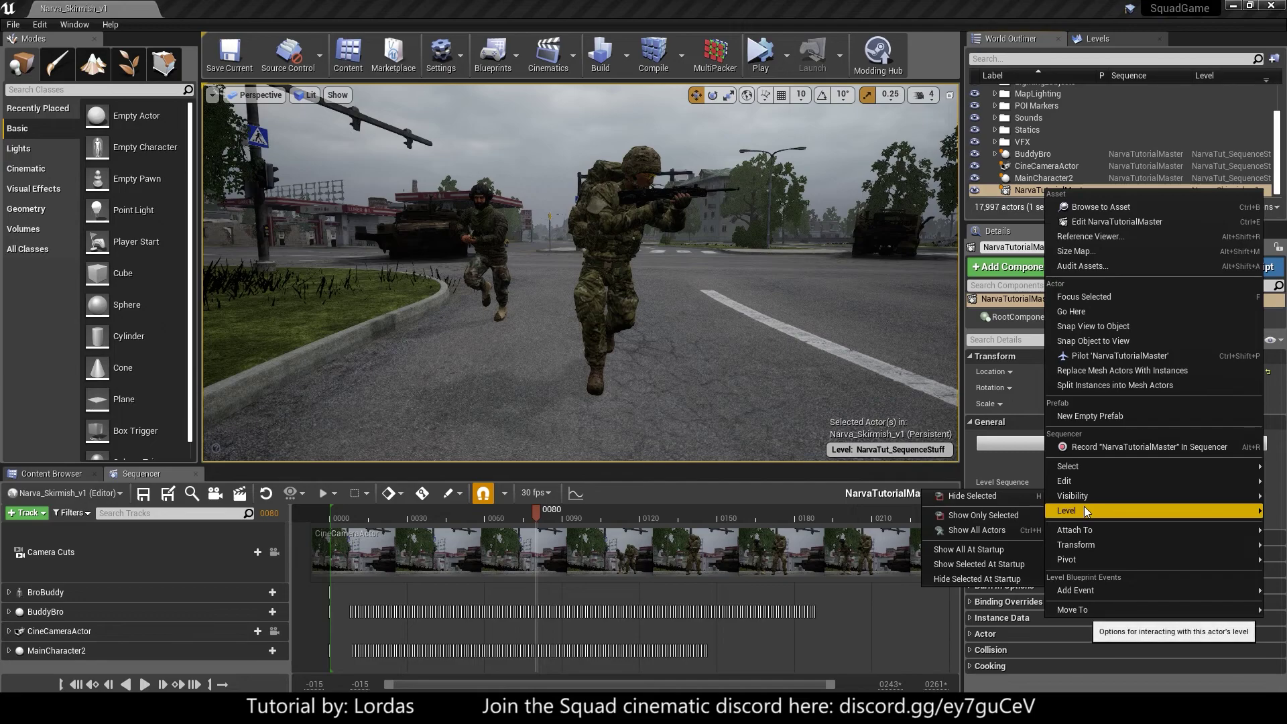
mouse_move(1061, 508)
click(814, 537)
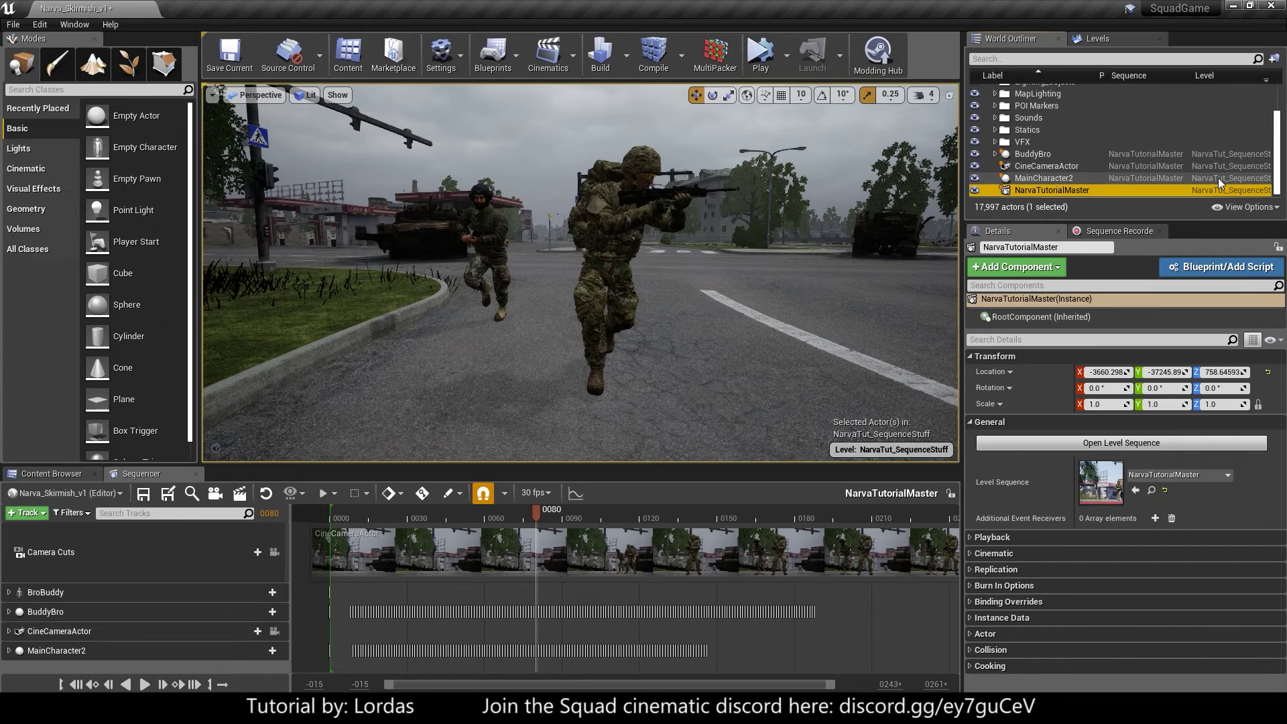
click(1177, 323)
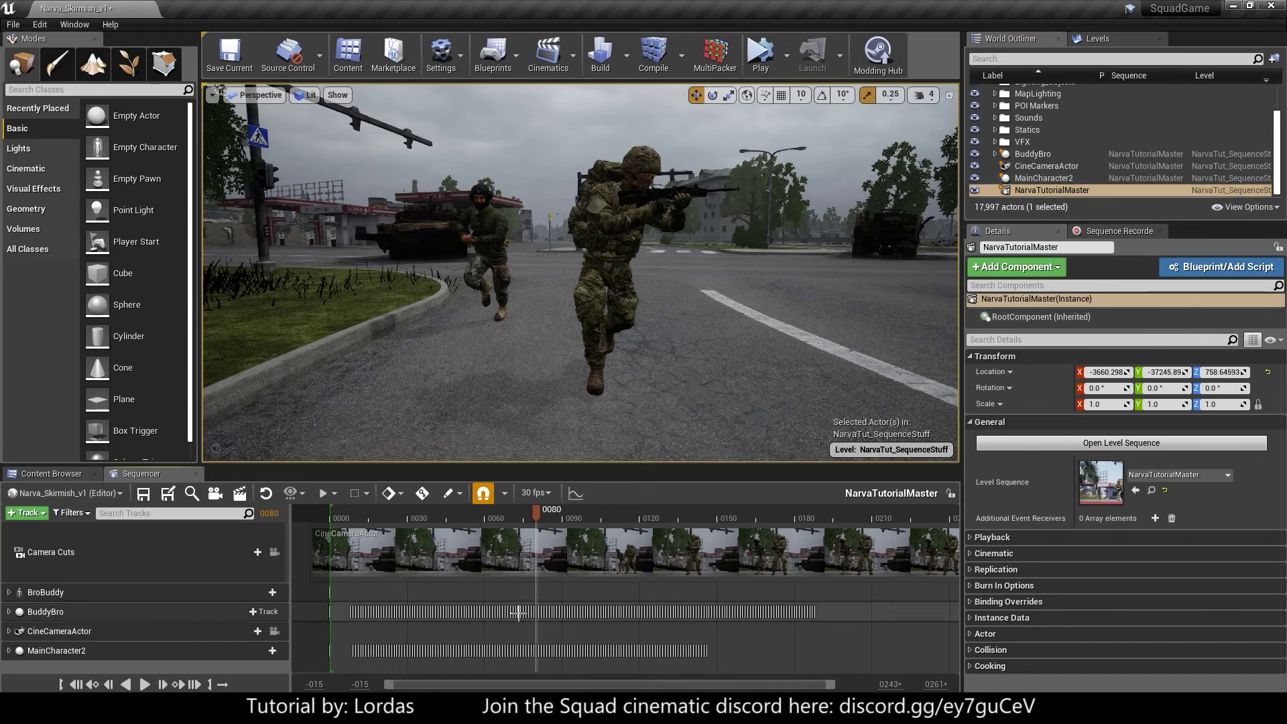
- Create a level named NarvaTut_Render in 1_Tutorial and open it, answering the save prompt
click(50, 473)
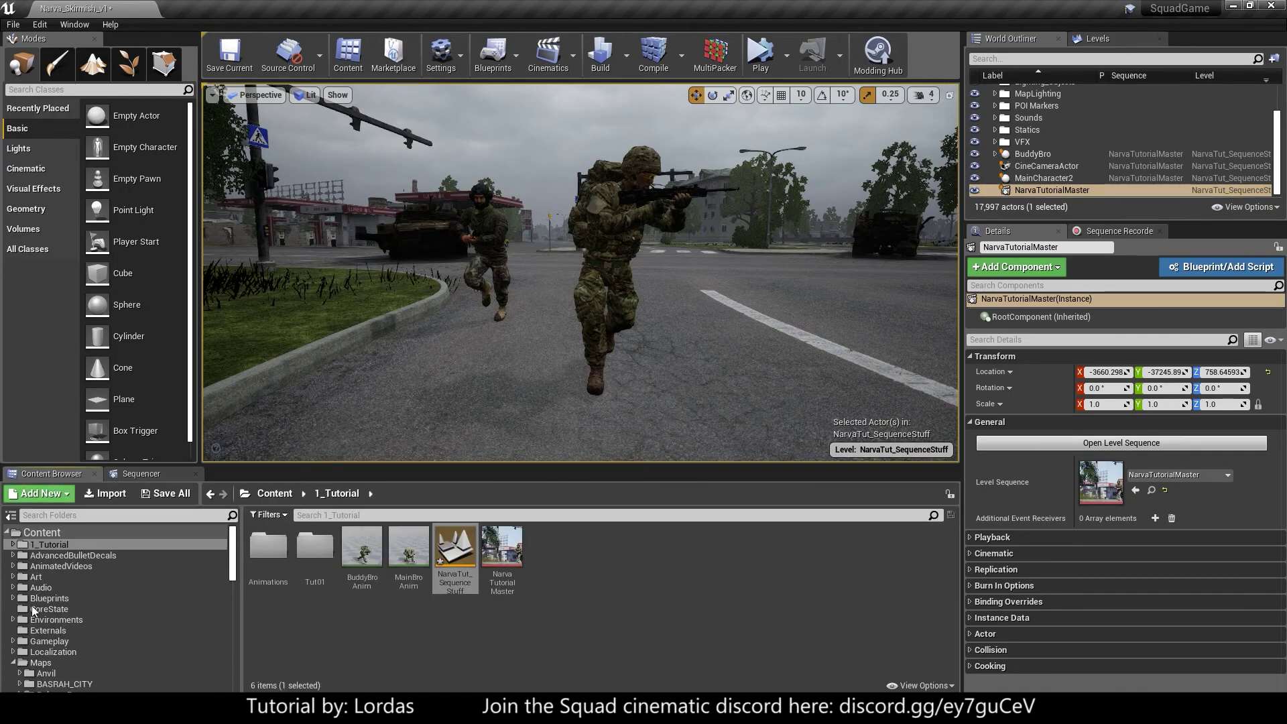
right_click(561, 545)
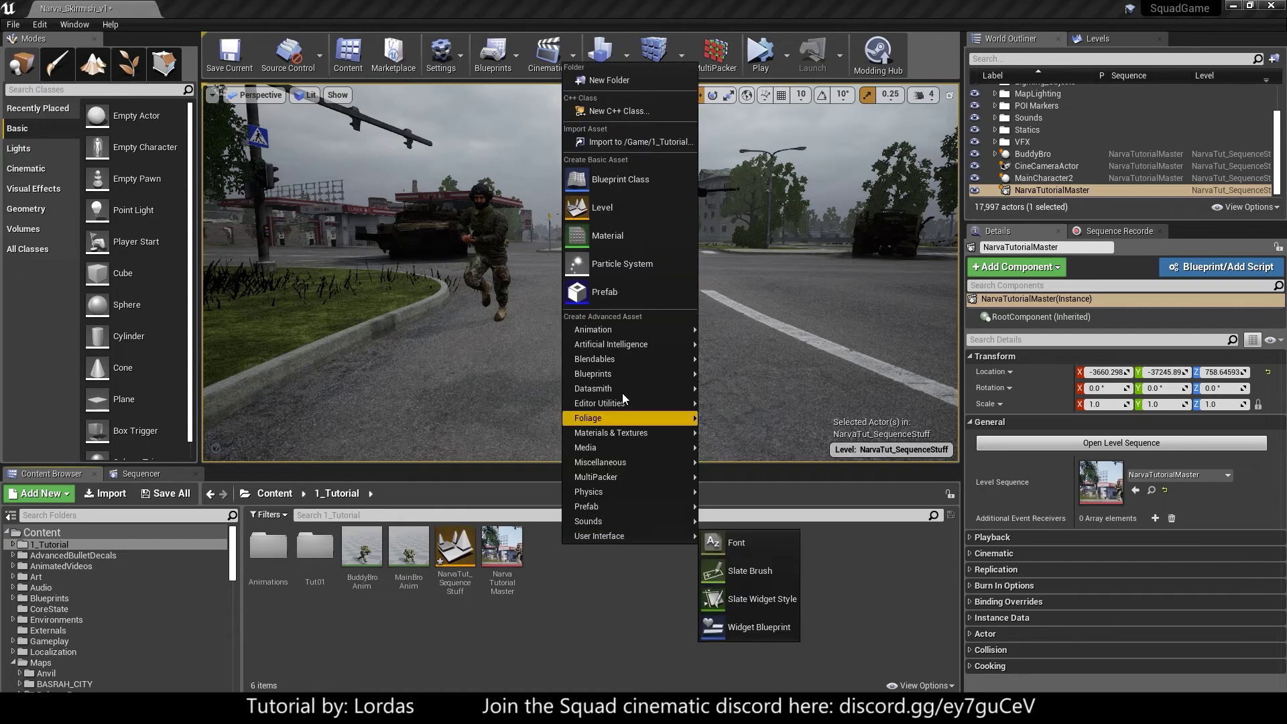
click(616, 206)
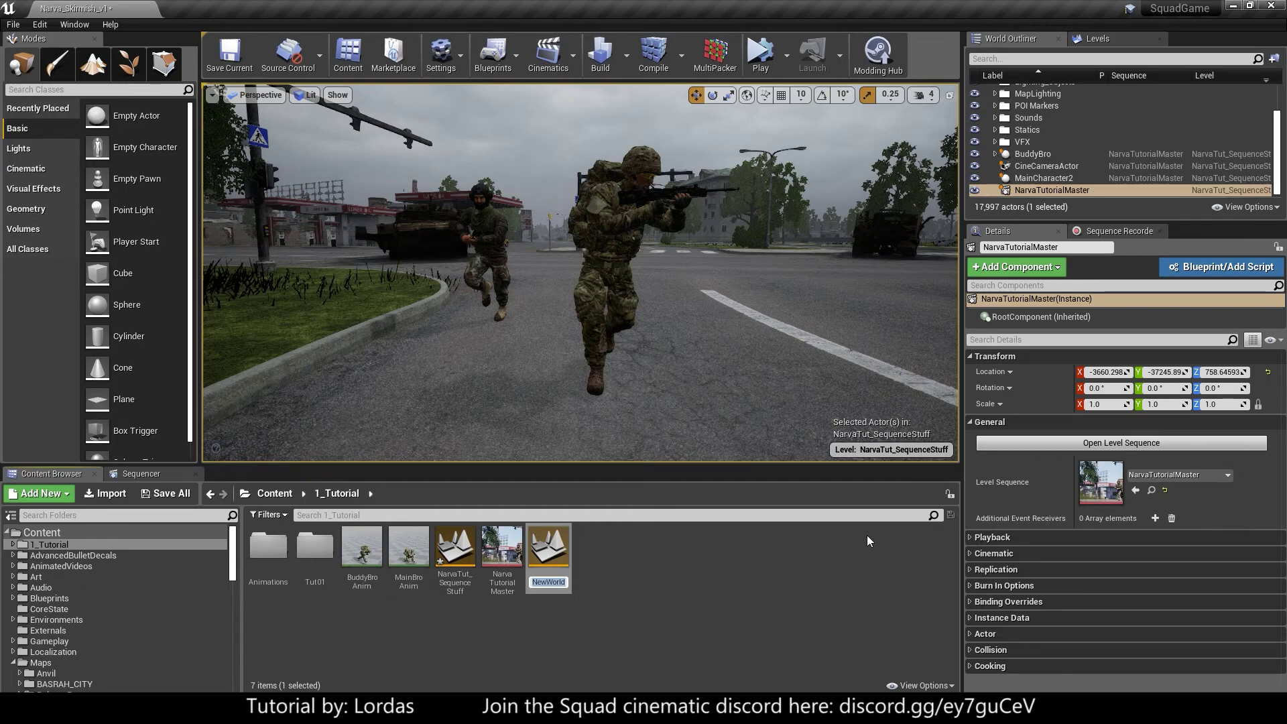
text(Narva)
text(T)
text(ut)
text(_)
text(Render)
key(Return)
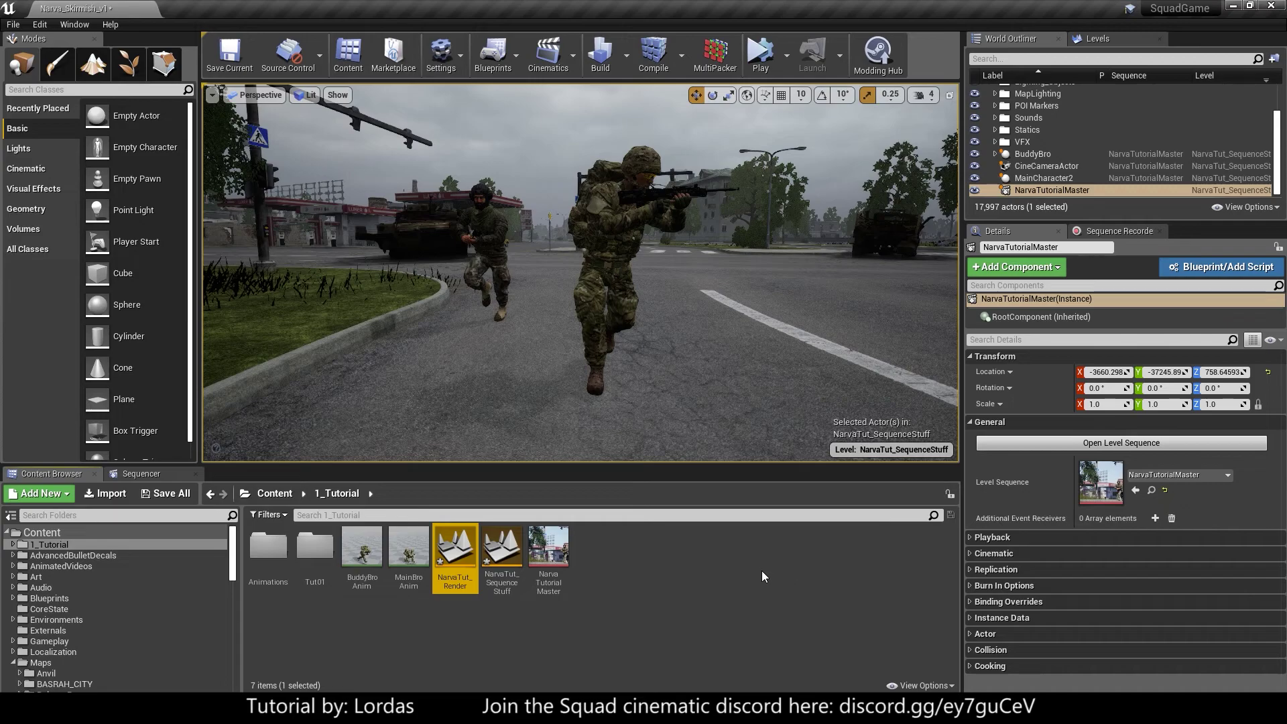
double_click(462, 549)
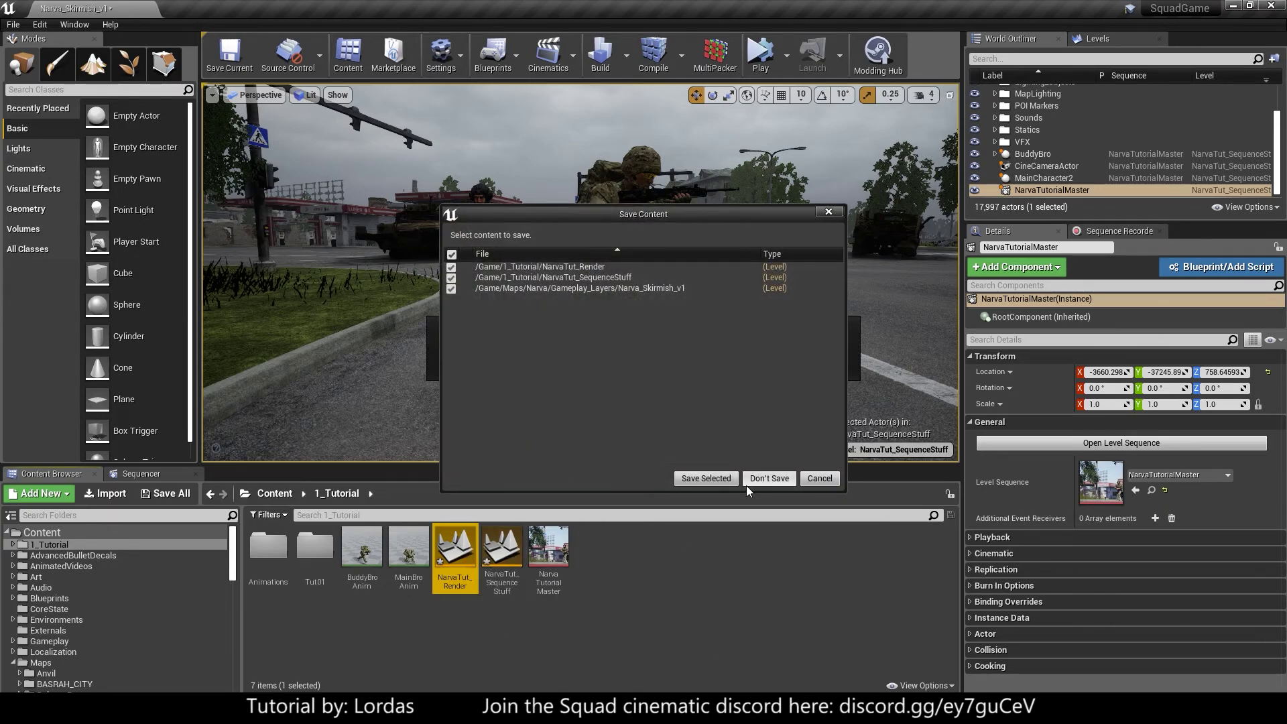
click(717, 481)
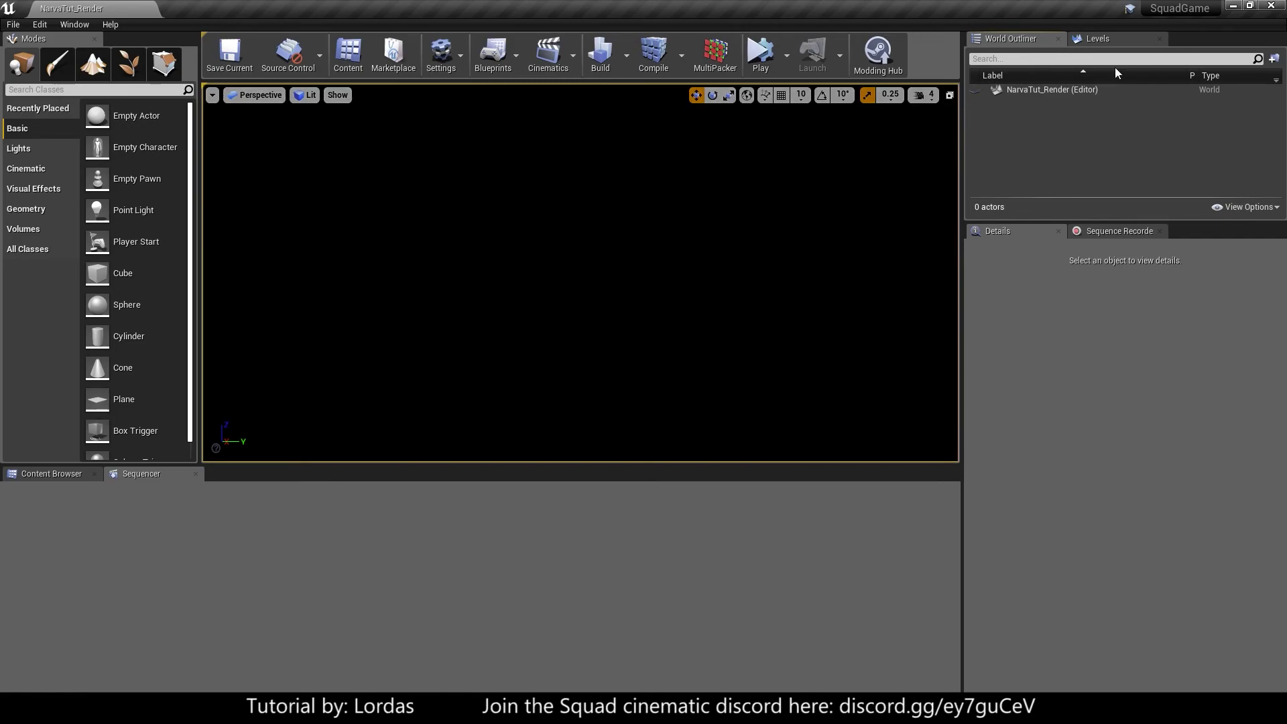
- Add Narva_master from Content > Maps > Narva to NarvaTut_Render as a sublevel
click(1114, 40)
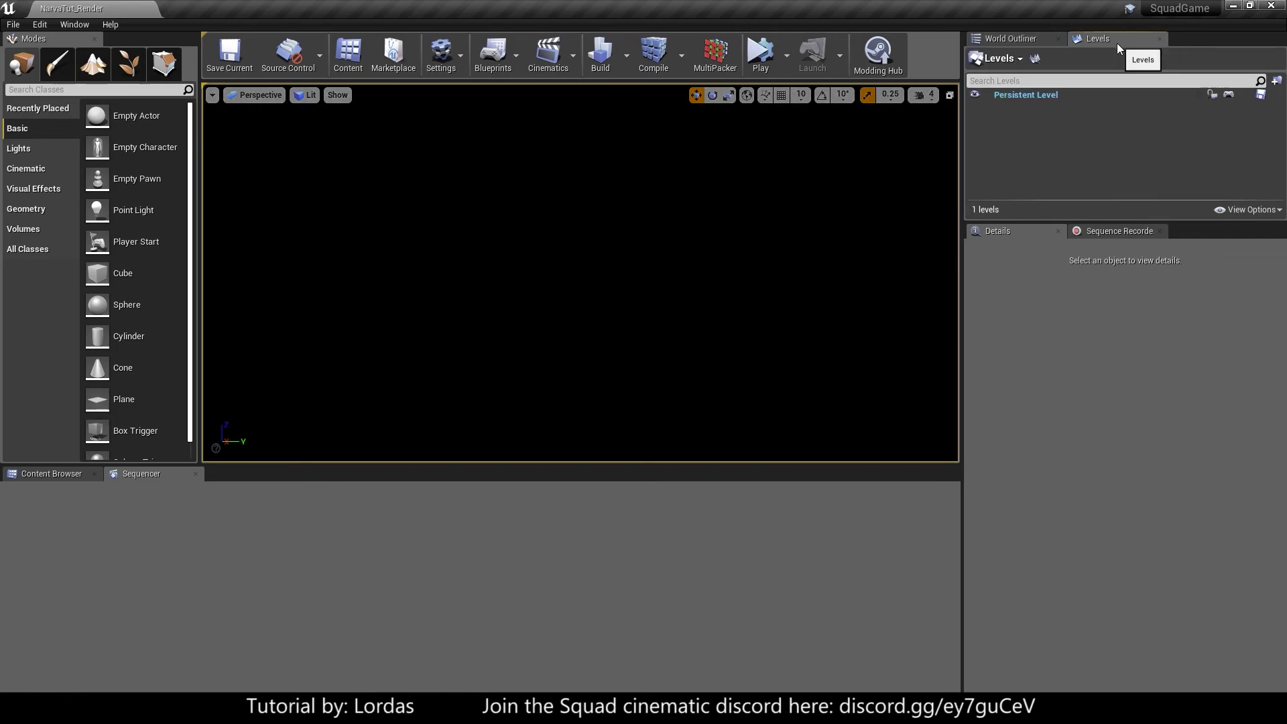
click(1004, 35)
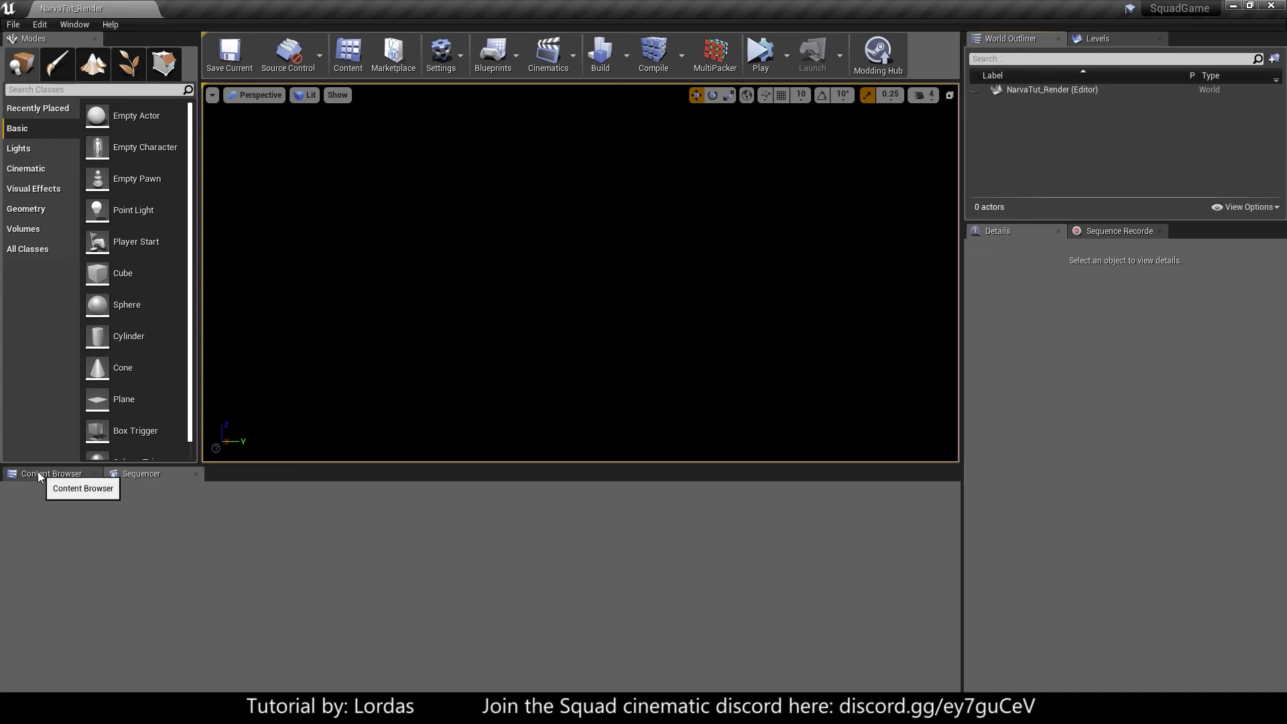
click(1103, 35)
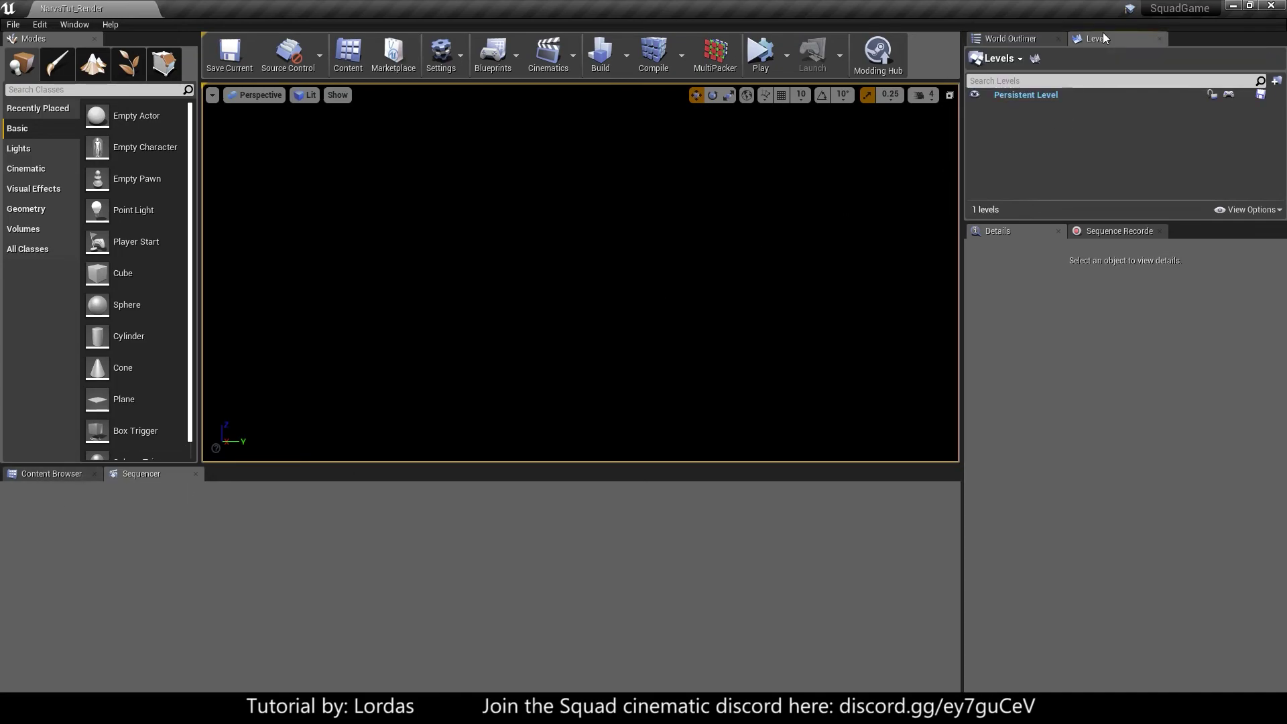
click(57, 473)
click(275, 493)
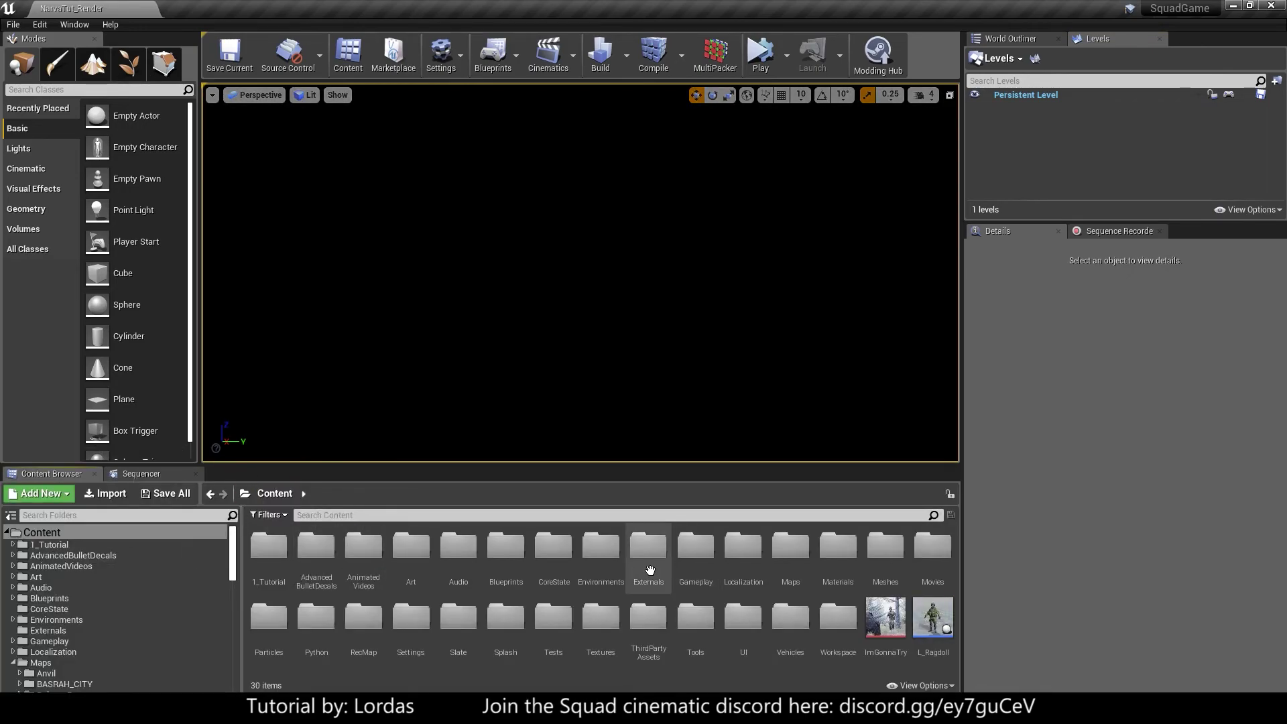
double_click(787, 570)
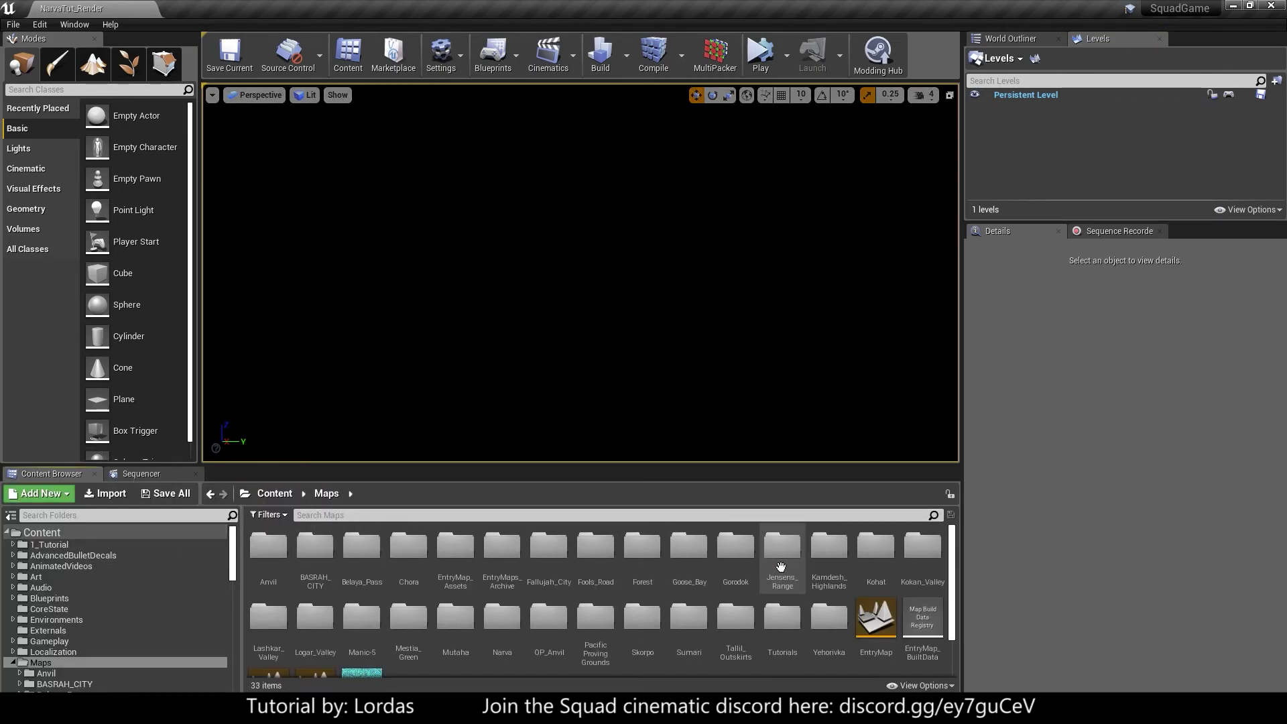
double_click(502, 616)
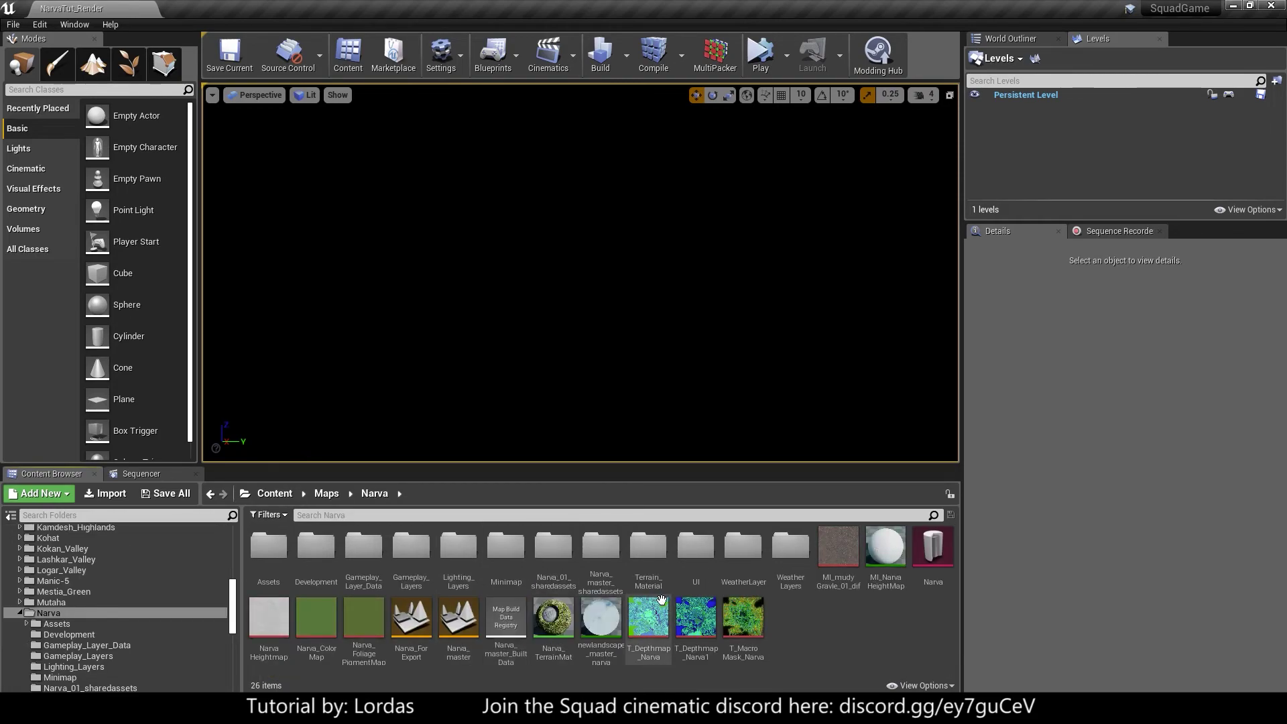
click(468, 617)
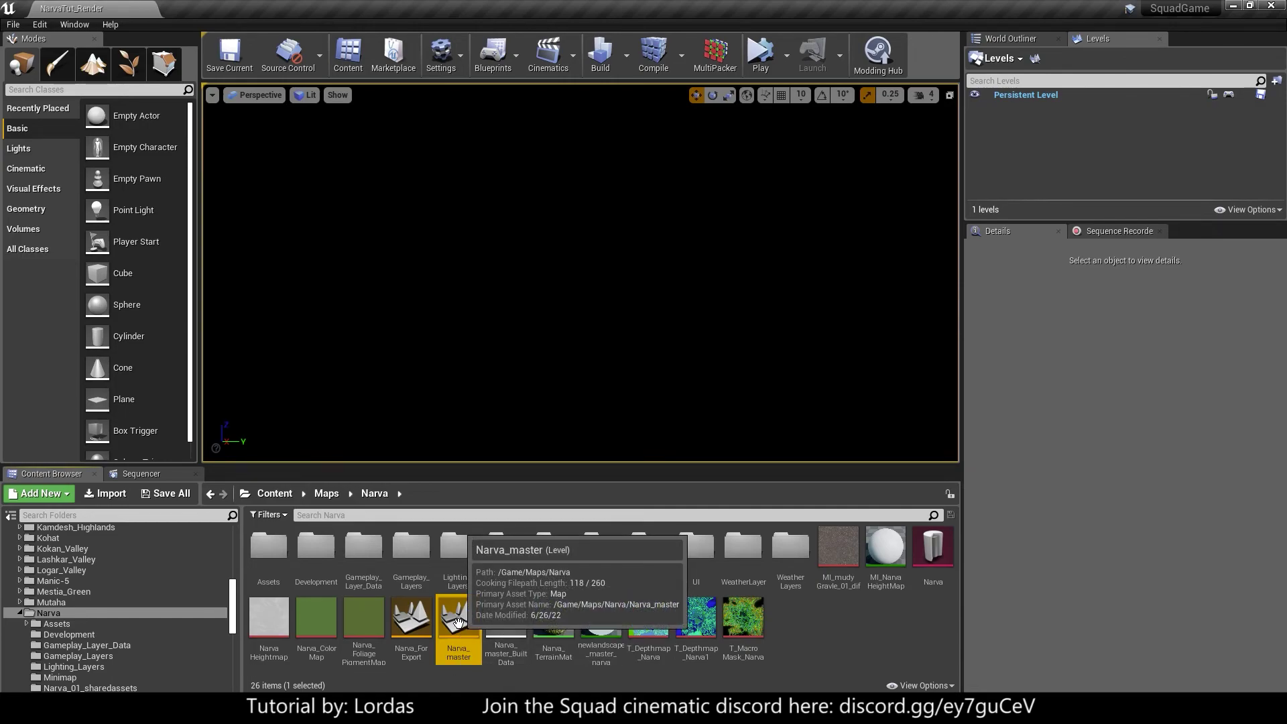
drag(1097, 208, 1065, 146)
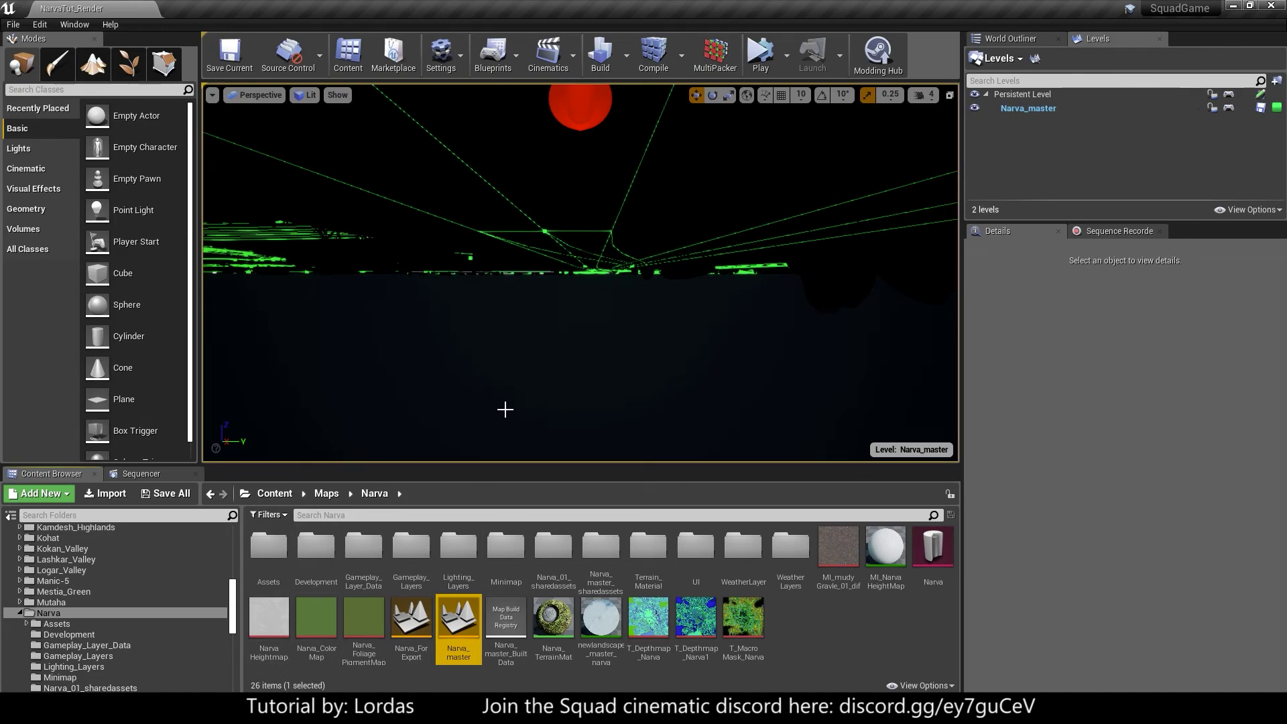
- Add LL_Narva_MidDay_Clouds from Lighting_Layers as a sublevel and view the lit town from above
right_drag(506, 408, 549, 321)
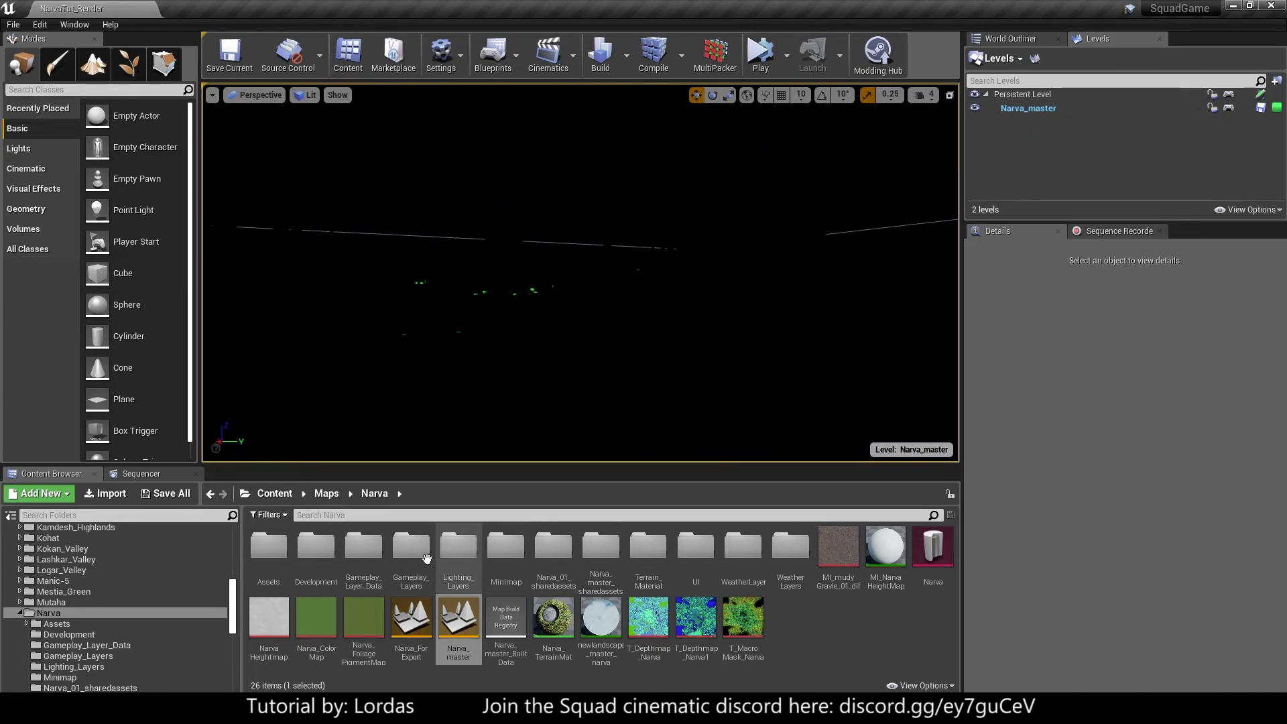
double_click(477, 553)
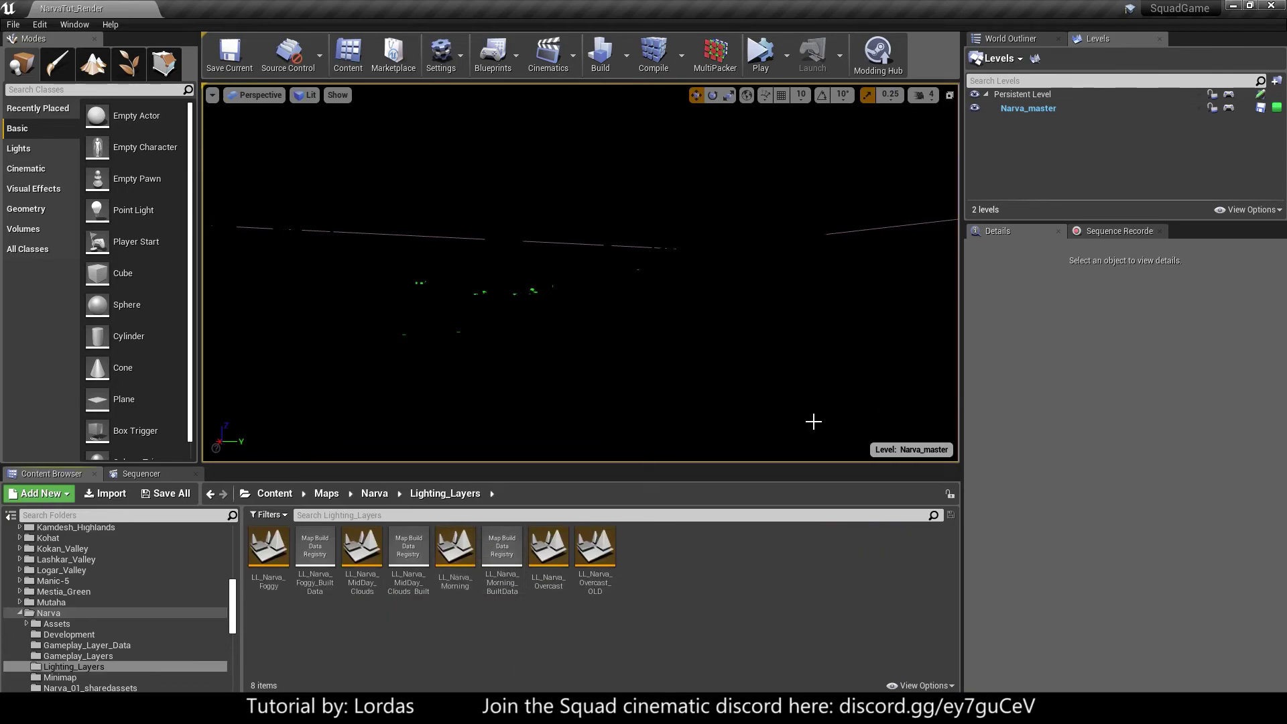
click(349, 561)
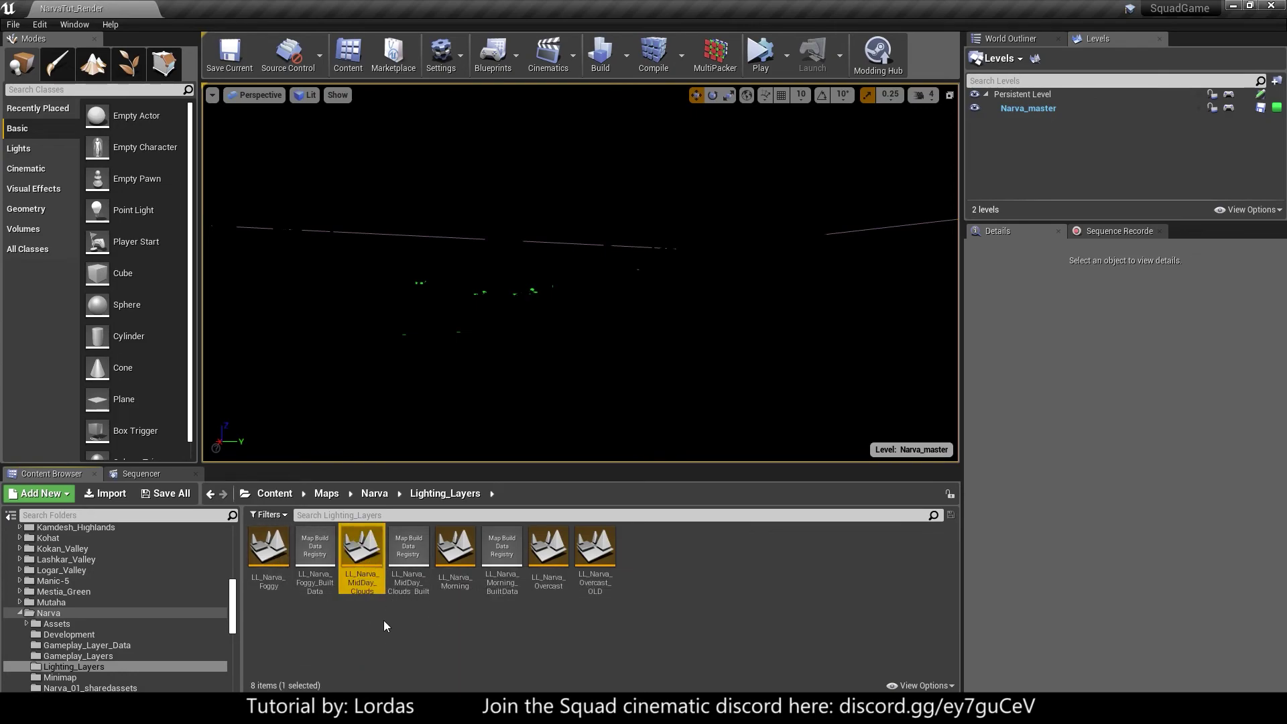
drag(362, 563, 1040, 143)
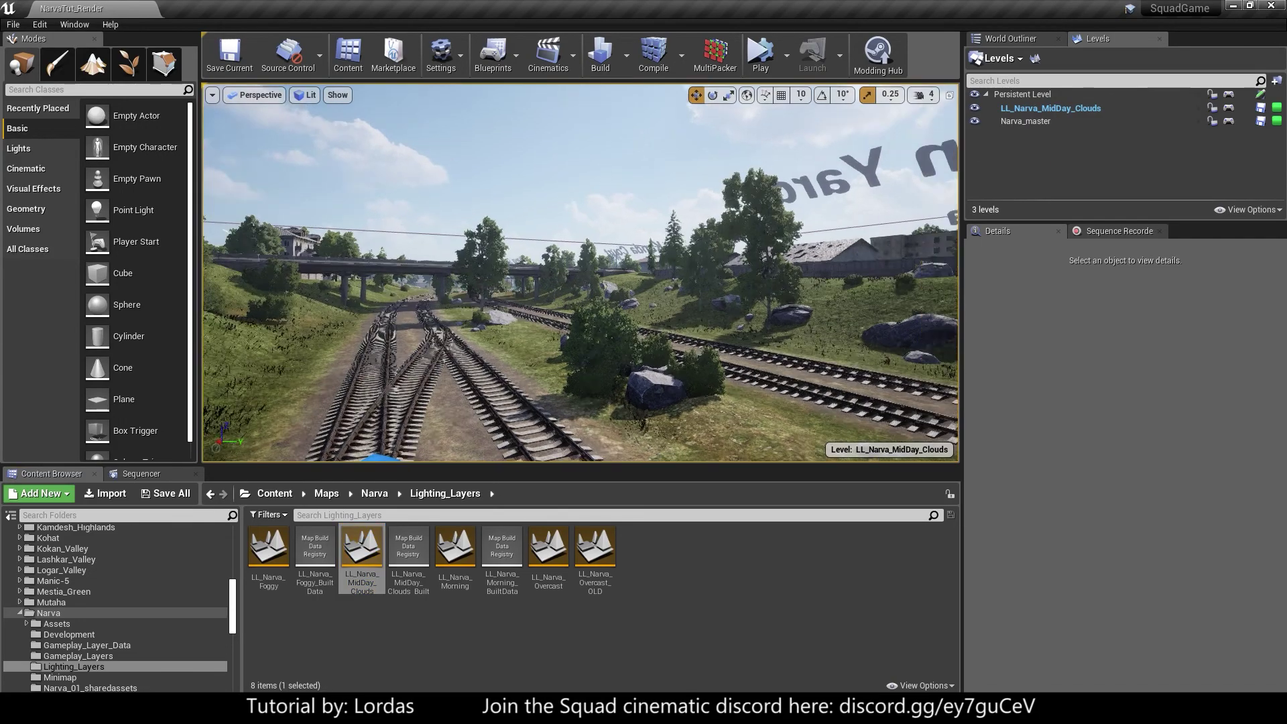
right_drag(581, 274, 581, 273)
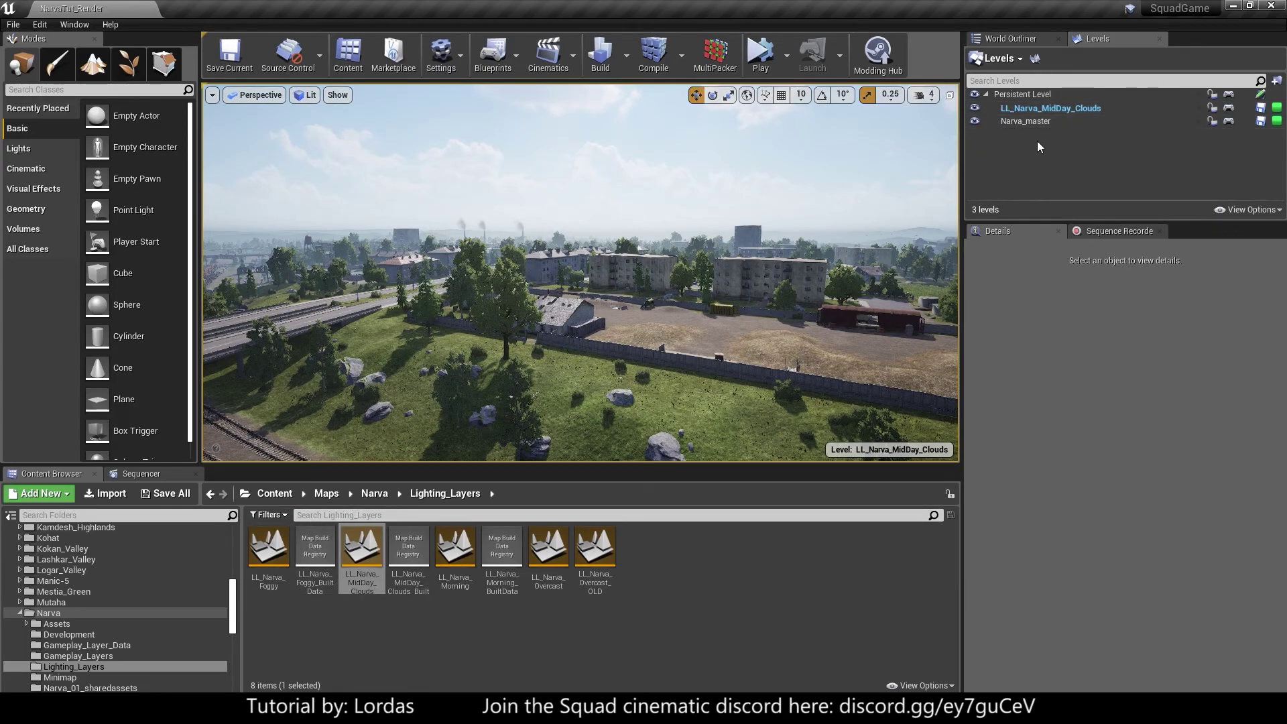
- Change LL_Narva_MidDay_Clouds to a lighting scenario from its Levels panel menu
right_click(1031, 110)
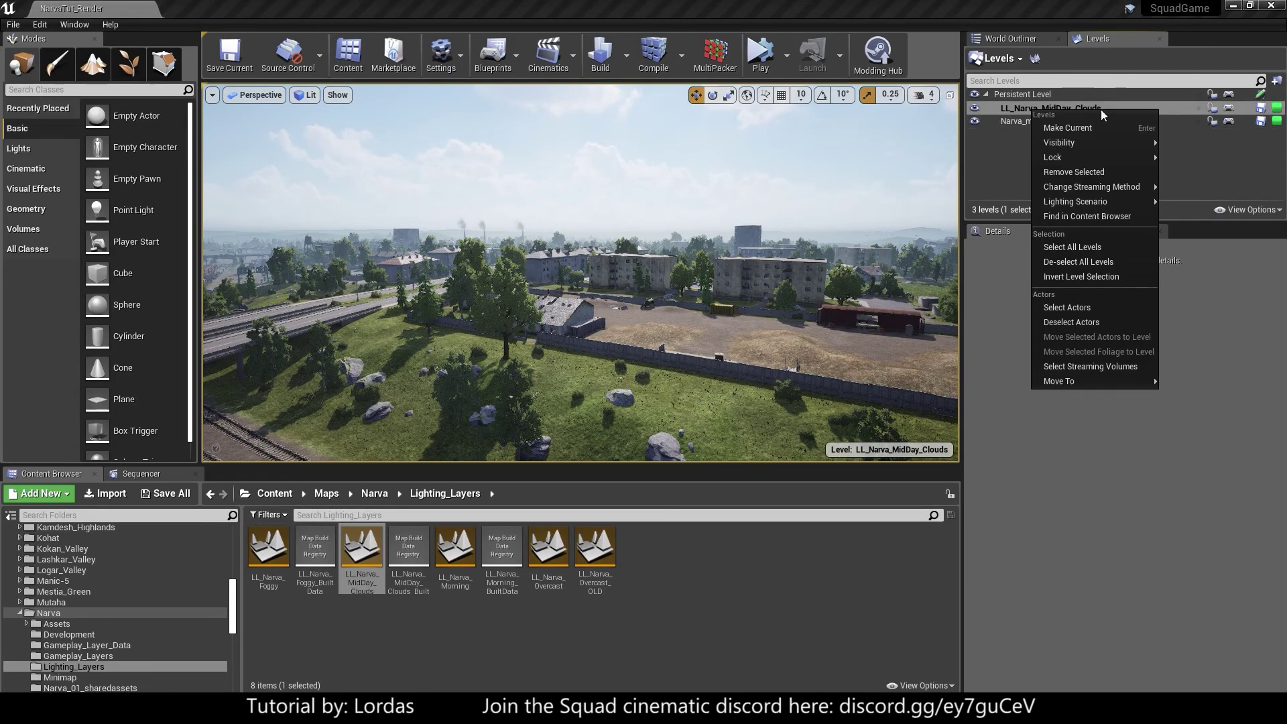
mouse_move(1097, 203)
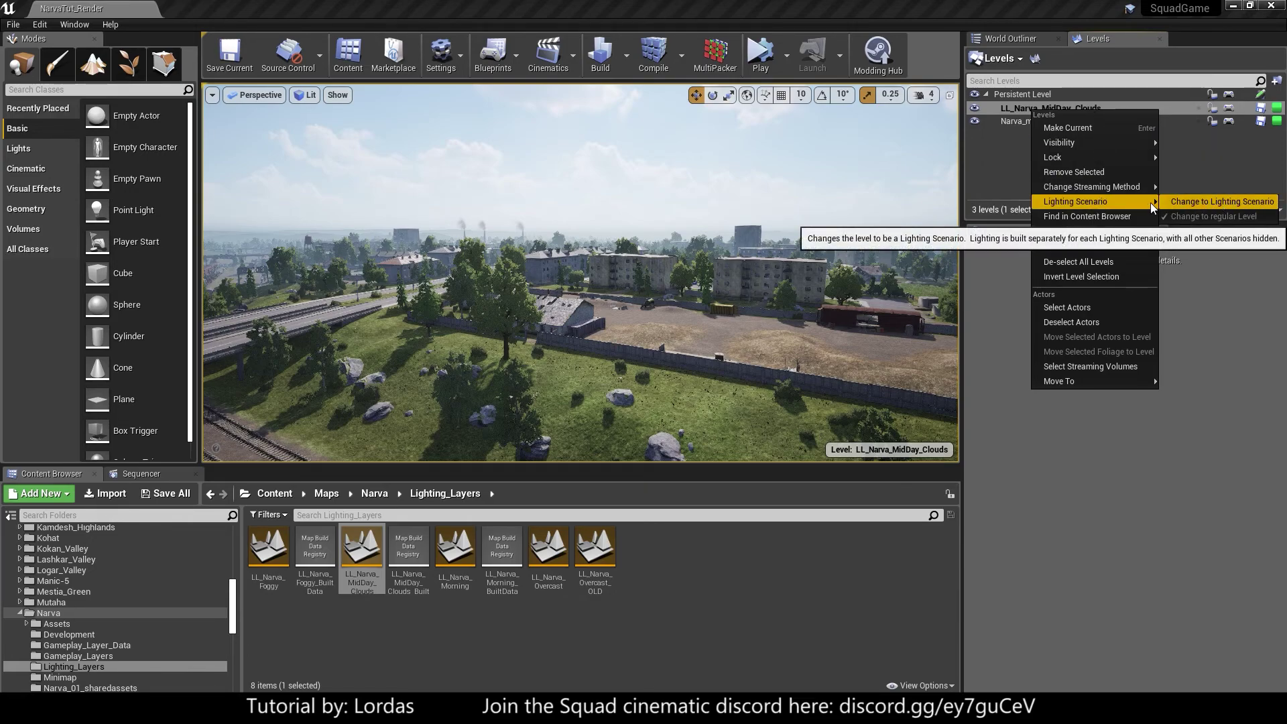
click(1214, 202)
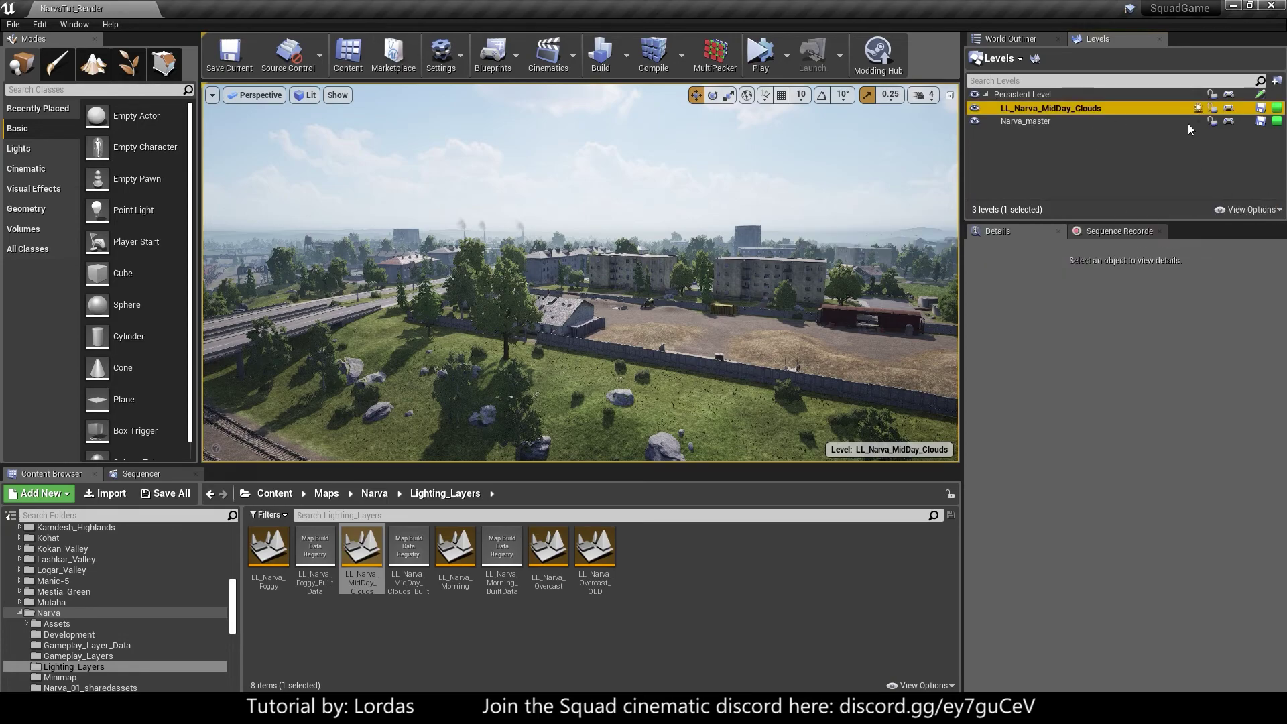
click(1097, 178)
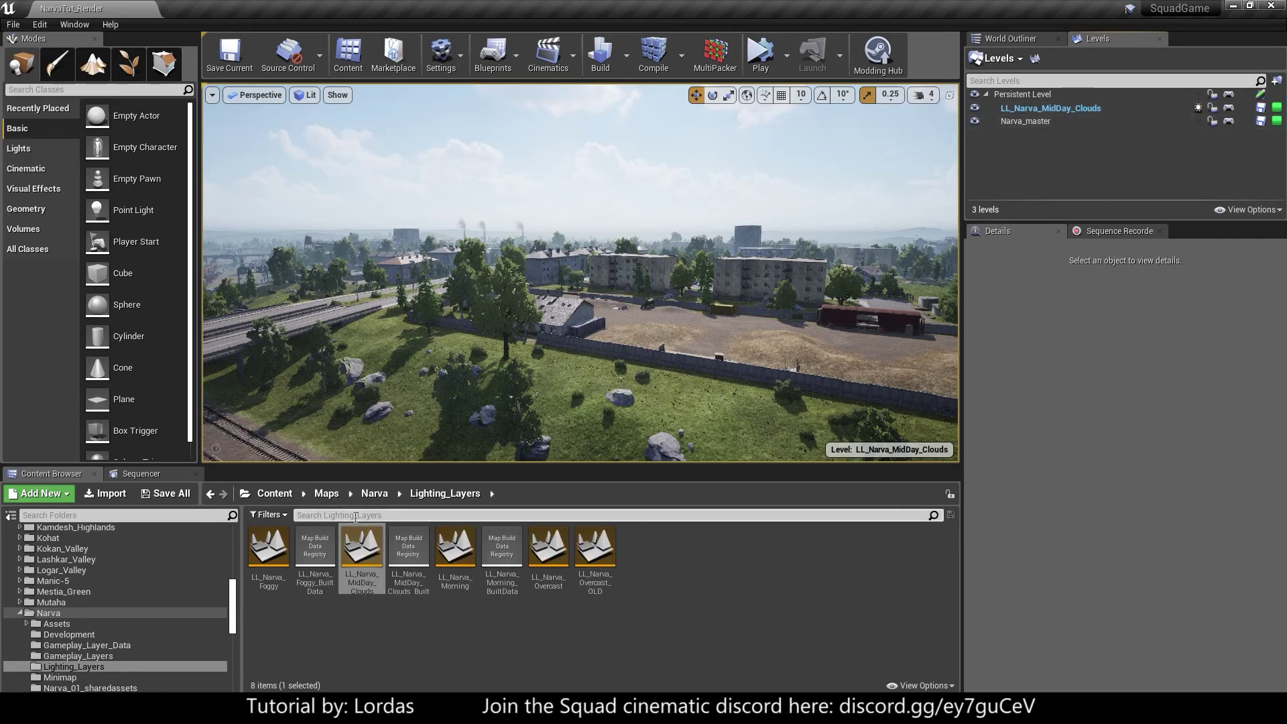
- Drag NarvaTut_SequenceStuff from Content > 1_Tutorial into the Levels panel and select it
click(271, 496)
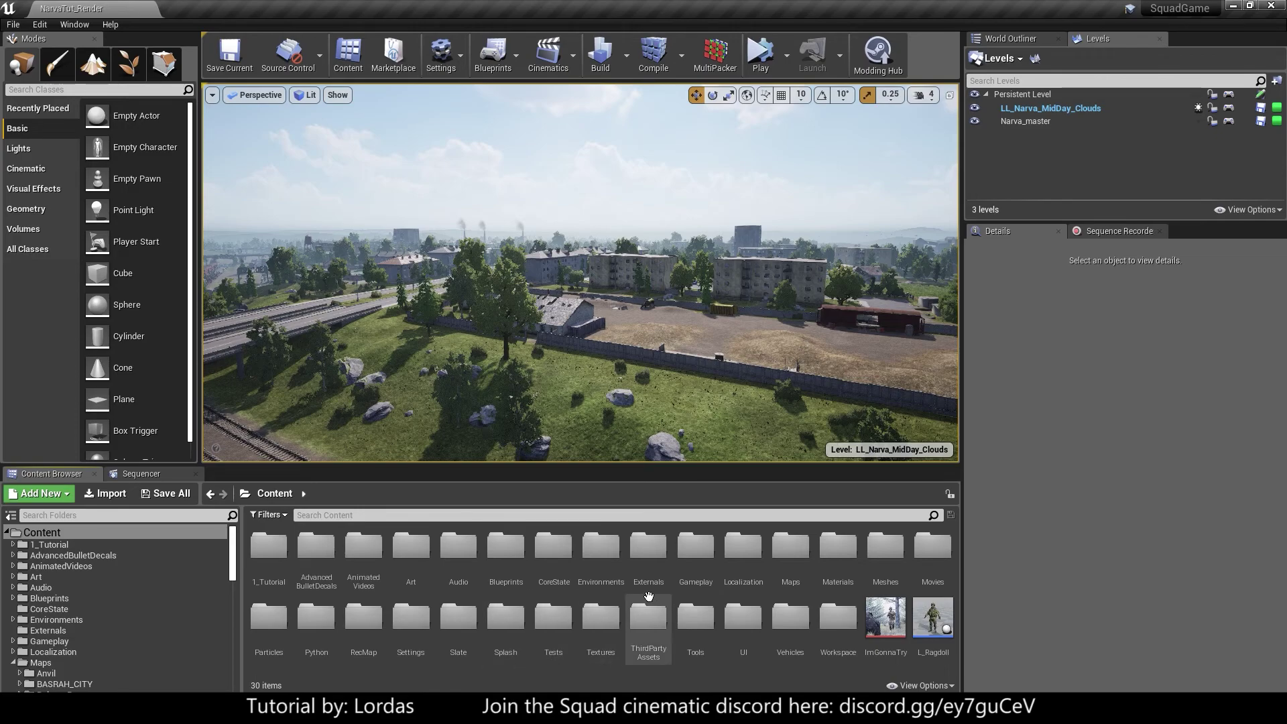
click(277, 552)
double_click(277, 552)
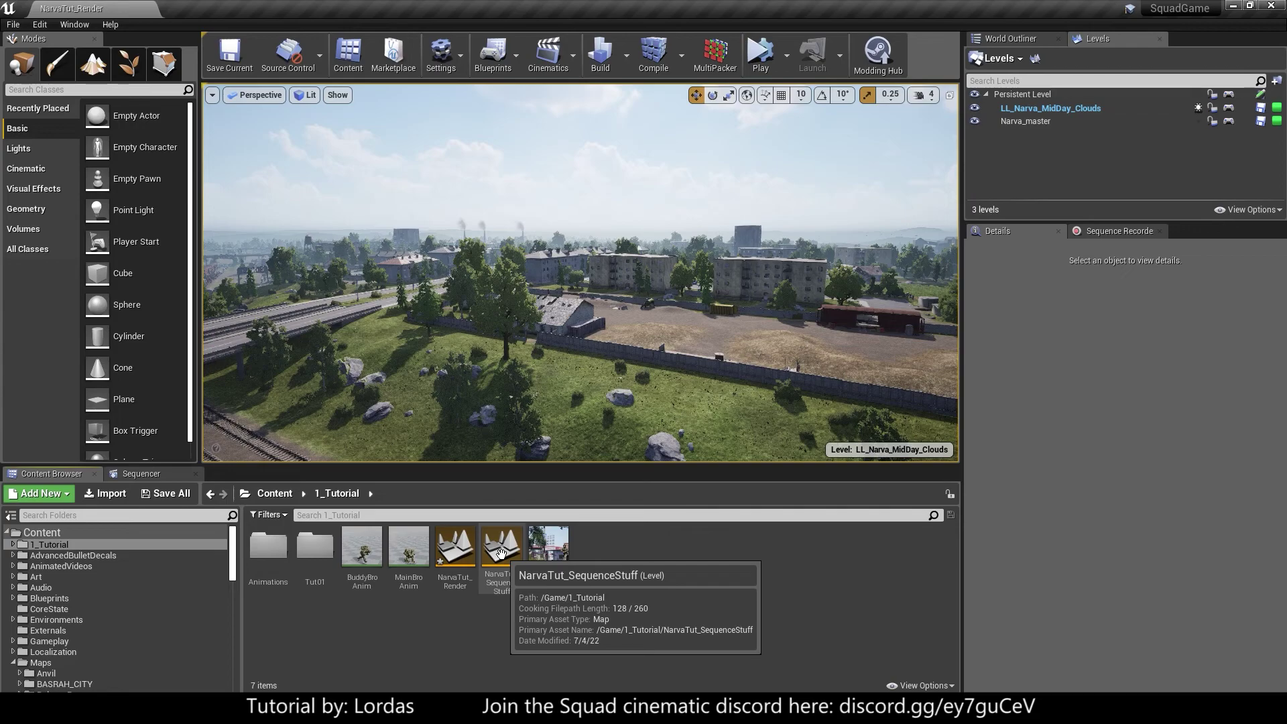
drag(500, 553, 1050, 144)
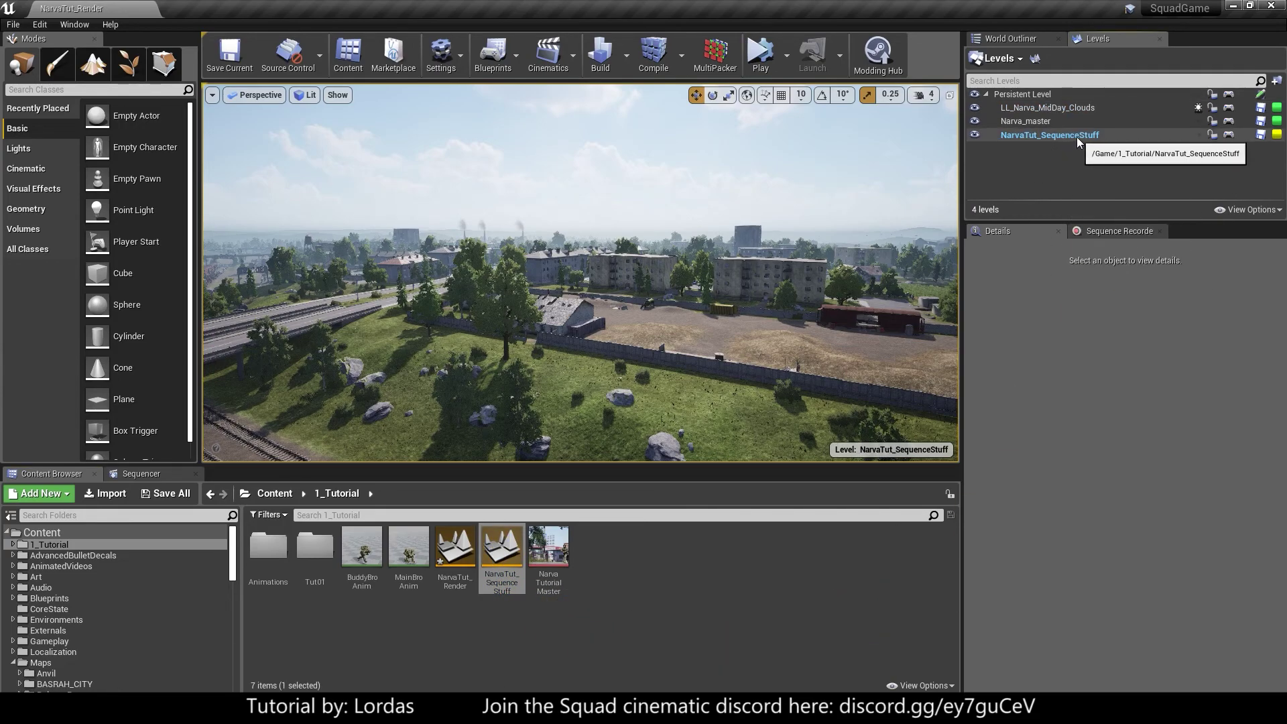
click(1066, 136)
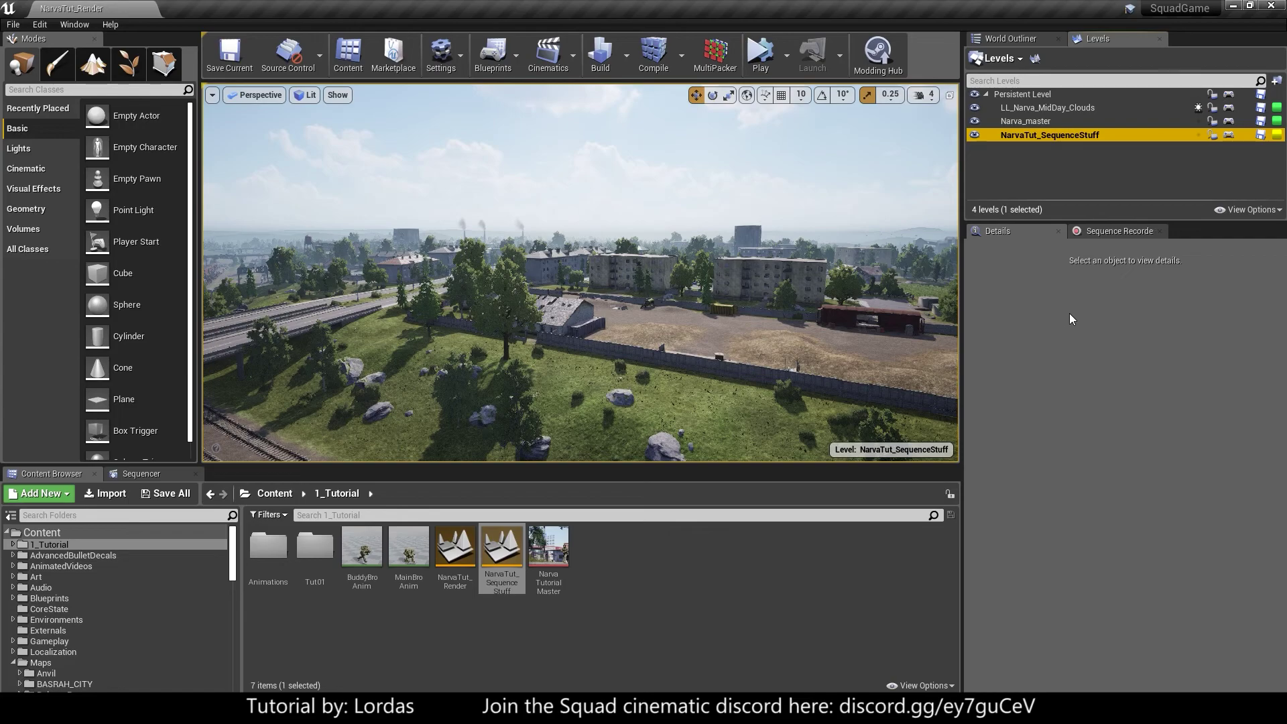
- In the World Outliner, collapse the Surround, Landscape, Lighting_Objects, MapLighting, POI Markers, Sounds, Statics and VFX folders
click(1008, 39)
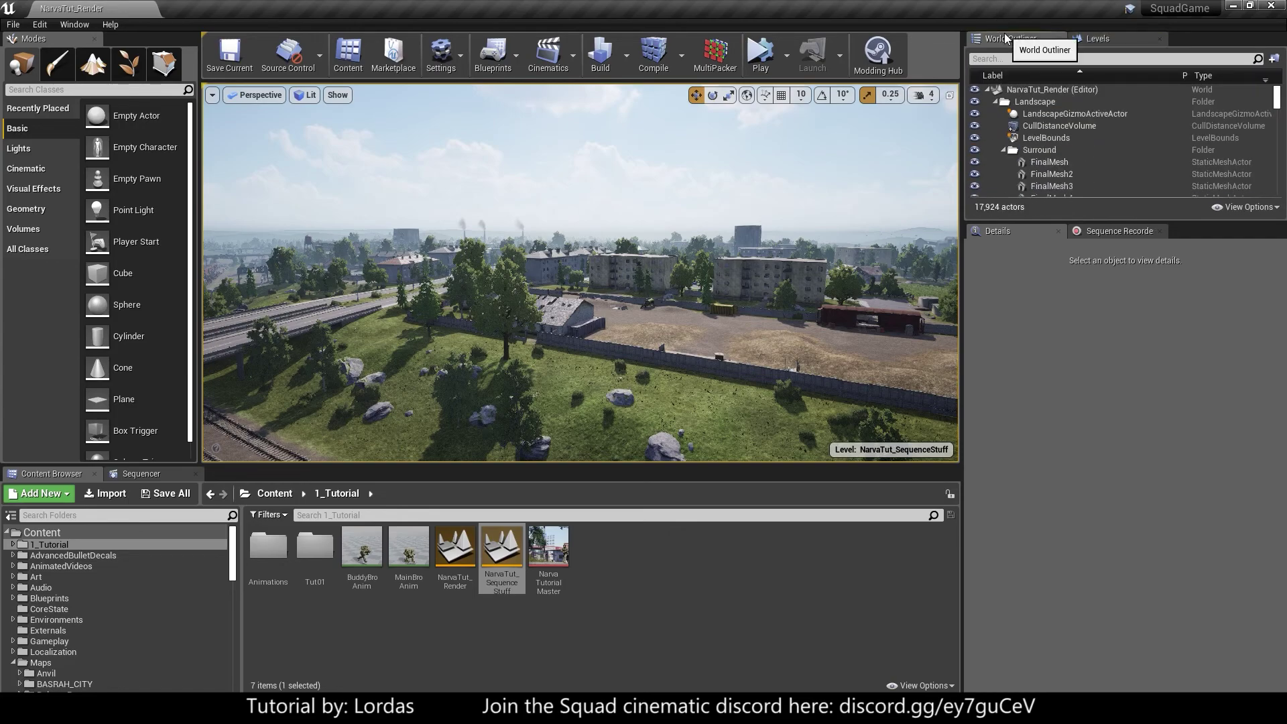
click(1000, 114)
click(999, 113)
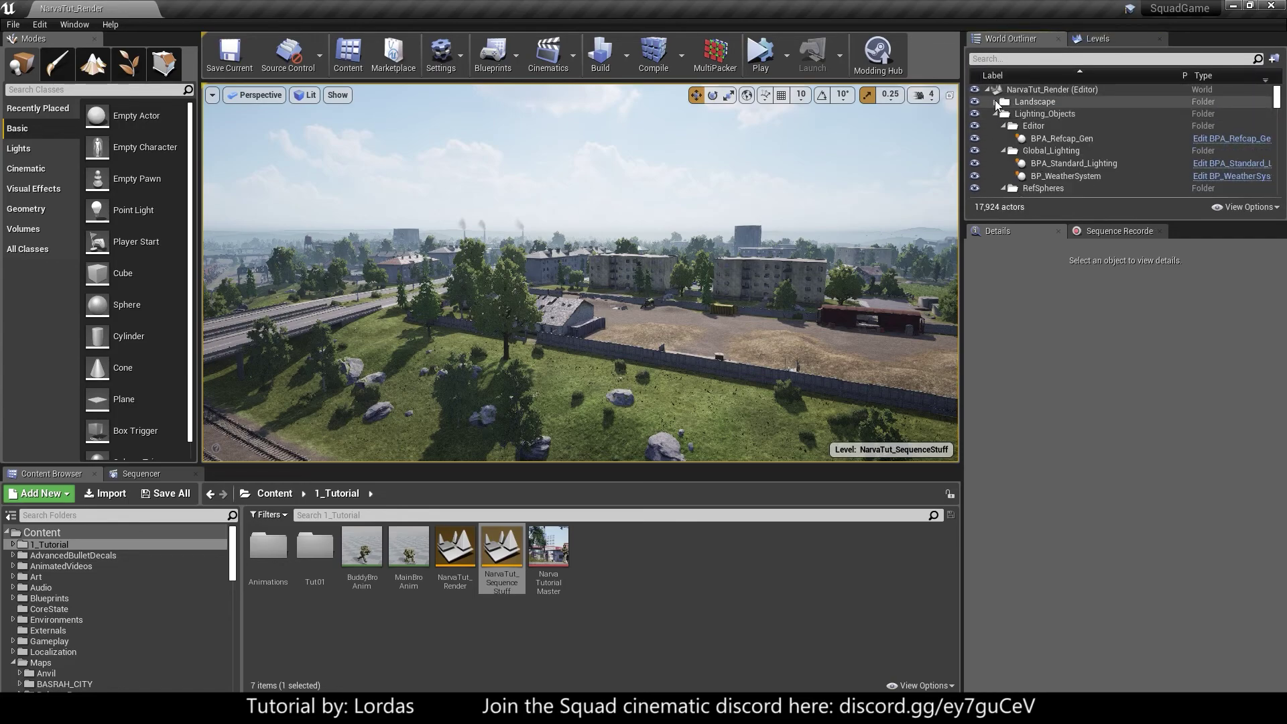
click(994, 101)
click(997, 112)
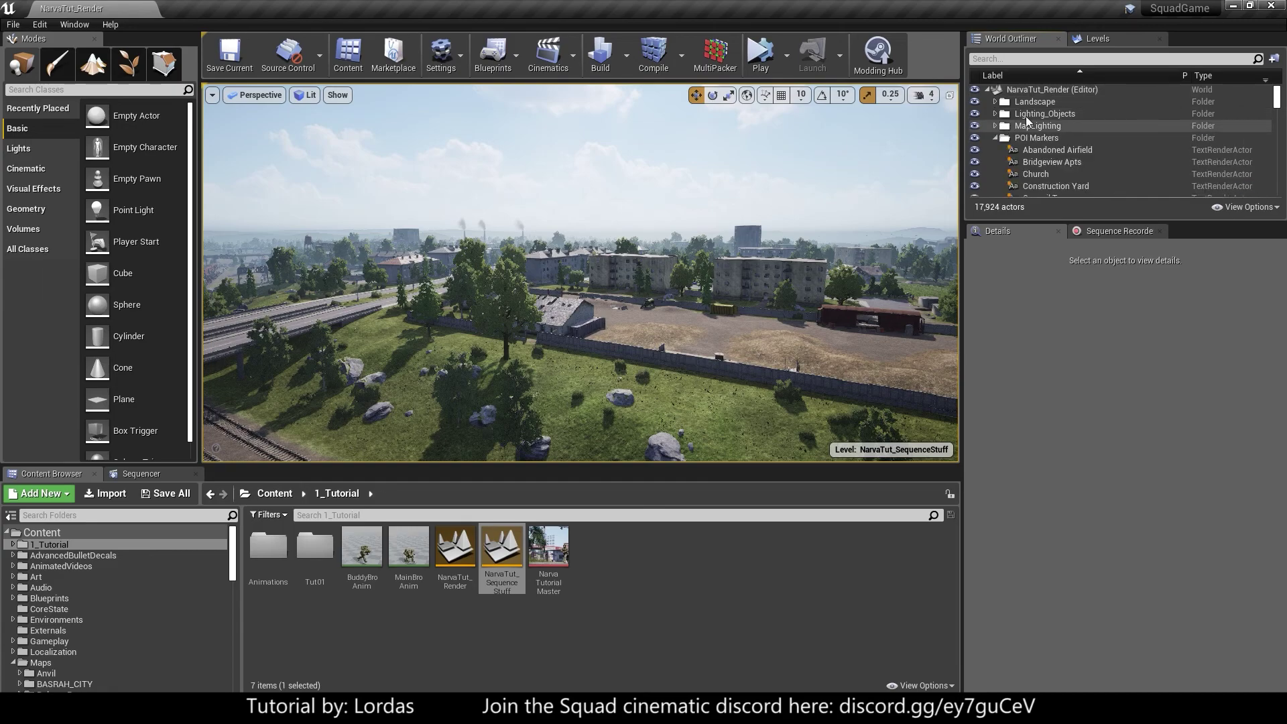
click(995, 126)
click(994, 138)
click(995, 148)
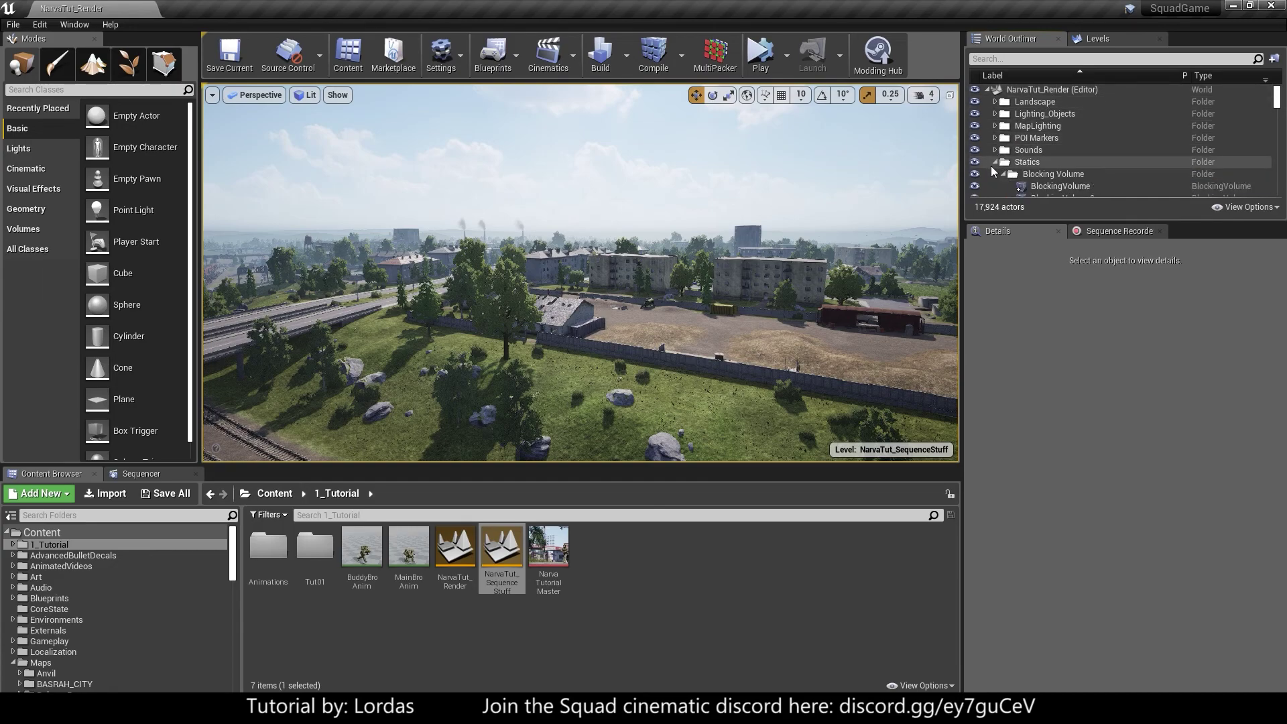
click(993, 162)
click(995, 174)
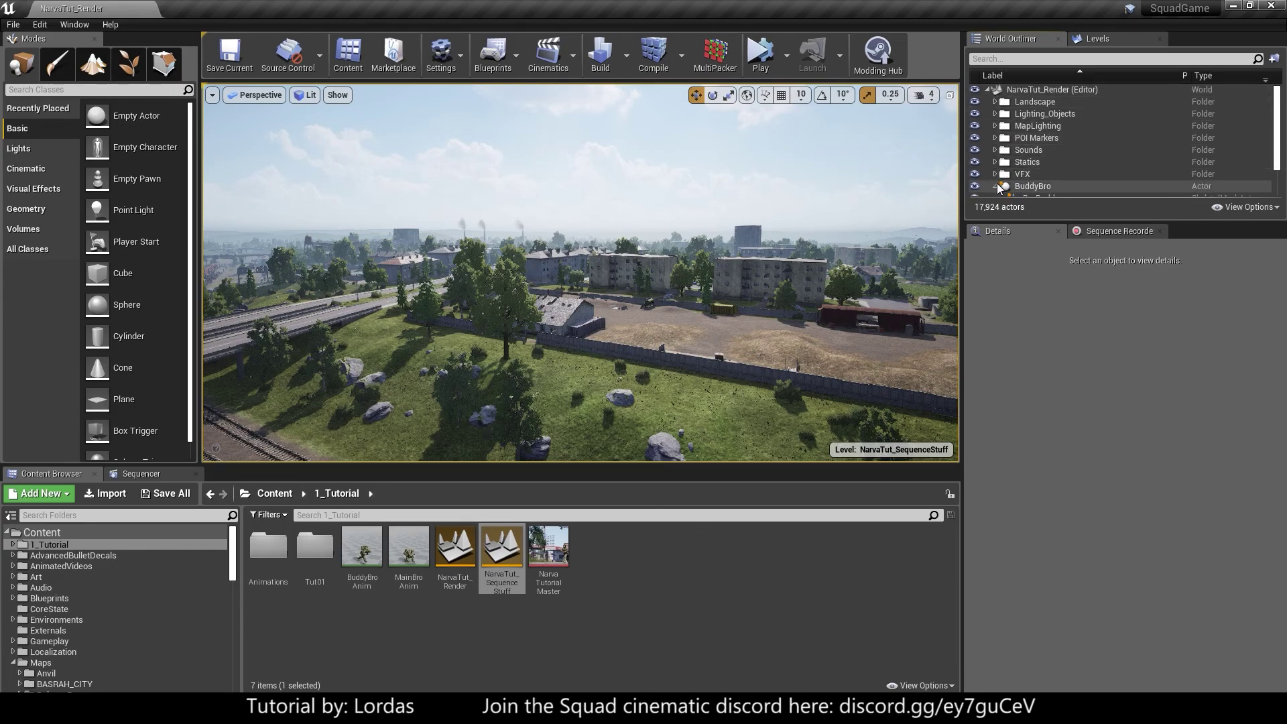
- Collapse BuddyBro's children and select the NarvaTutorialMaster sequence actor
scroll(995, 161, down, 2)
click(995, 143)
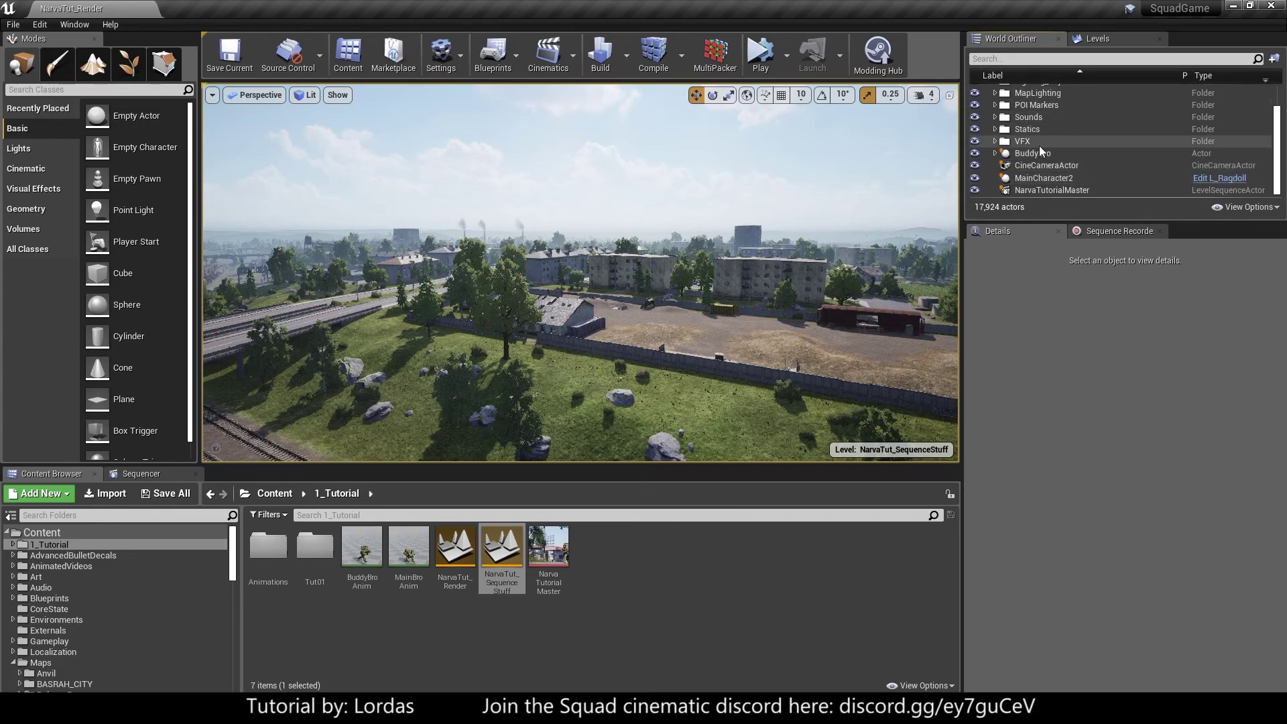
click(1036, 190)
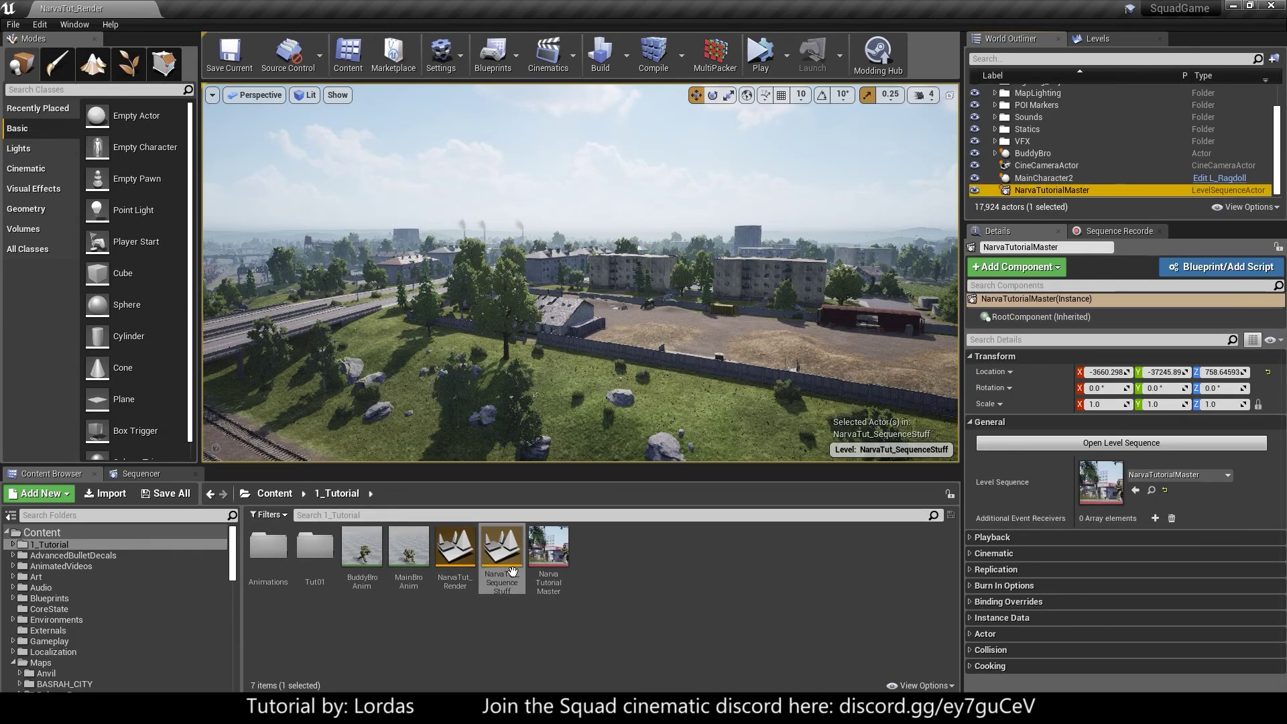
- Open the NarvaTutorialMaster level sequence and preview it through the cinematic camera up to frame 120
click(1099, 442)
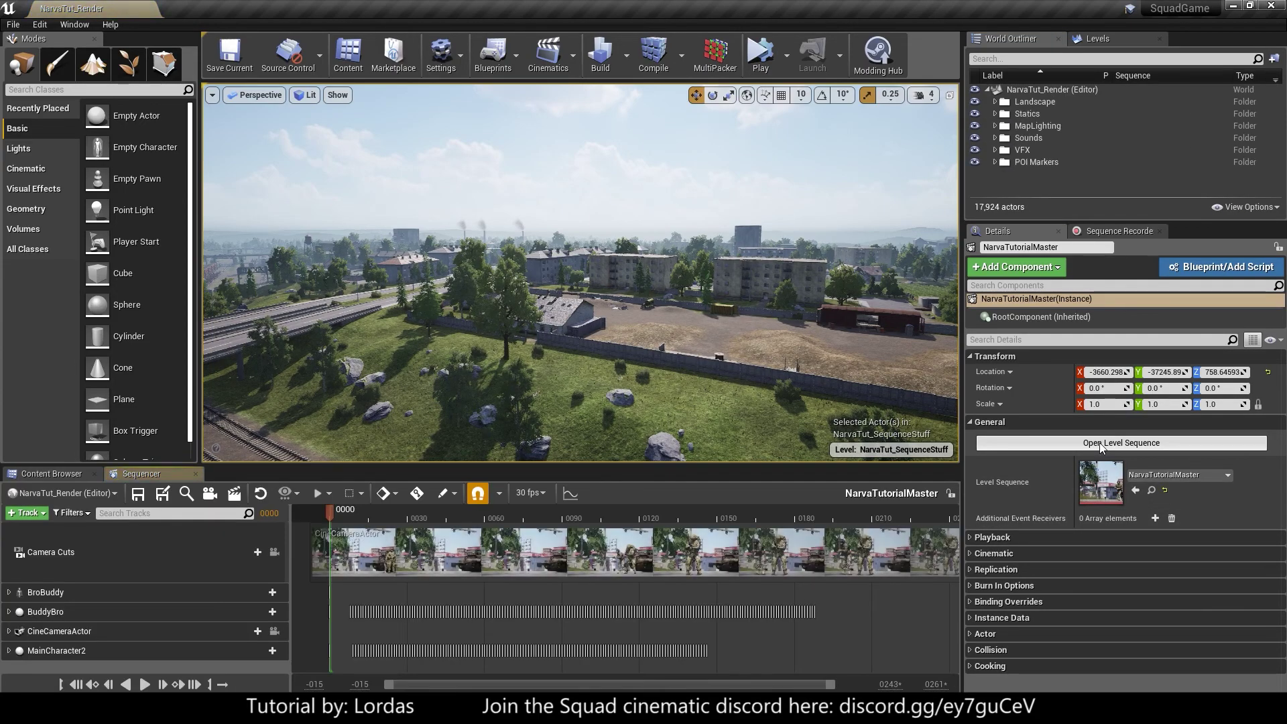
click(275, 552)
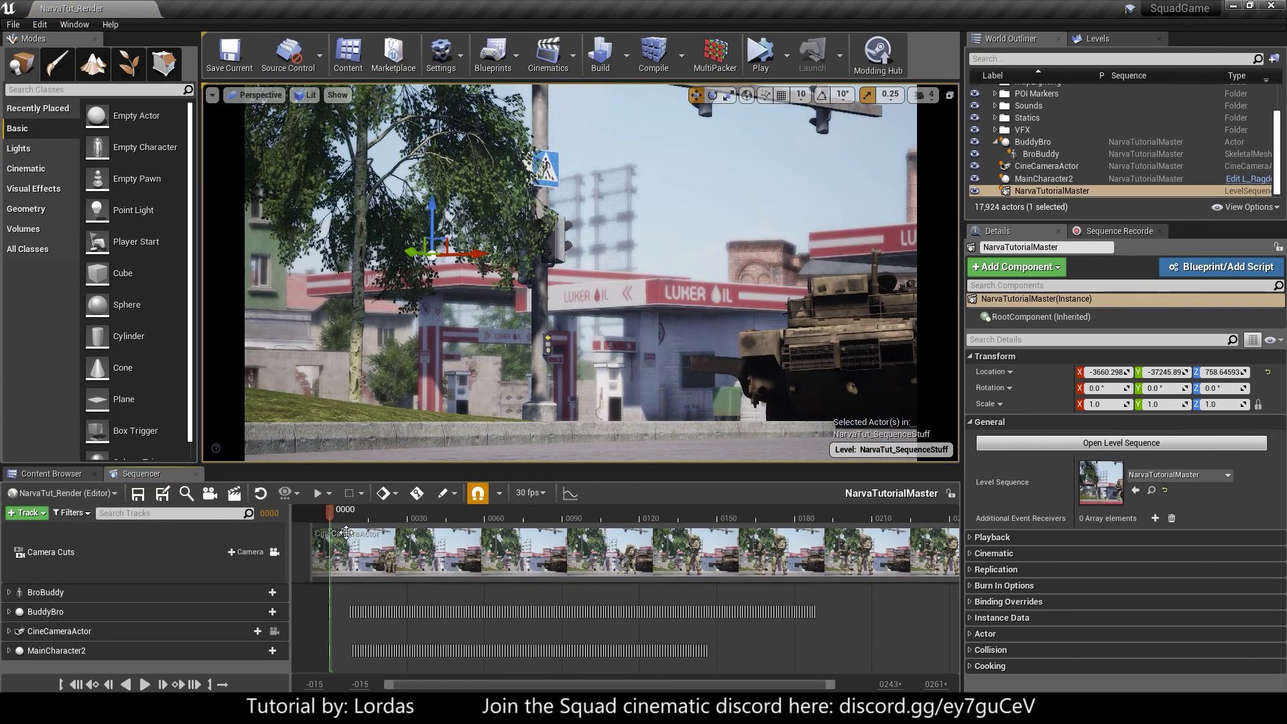
drag(384, 508, 658, 514)
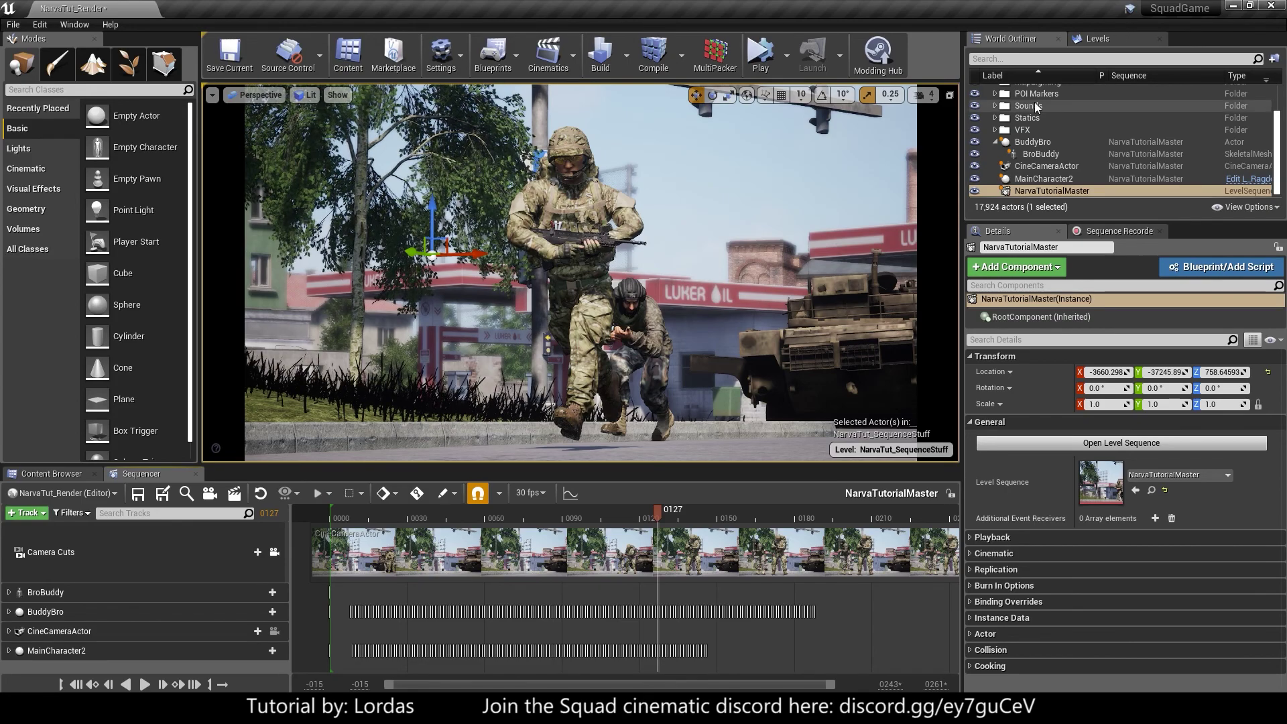
- Confirm the LL_Narva_MidDay_Clouds lighting level in the Levels list, then return to the actors list
click(1097, 39)
click(1109, 109)
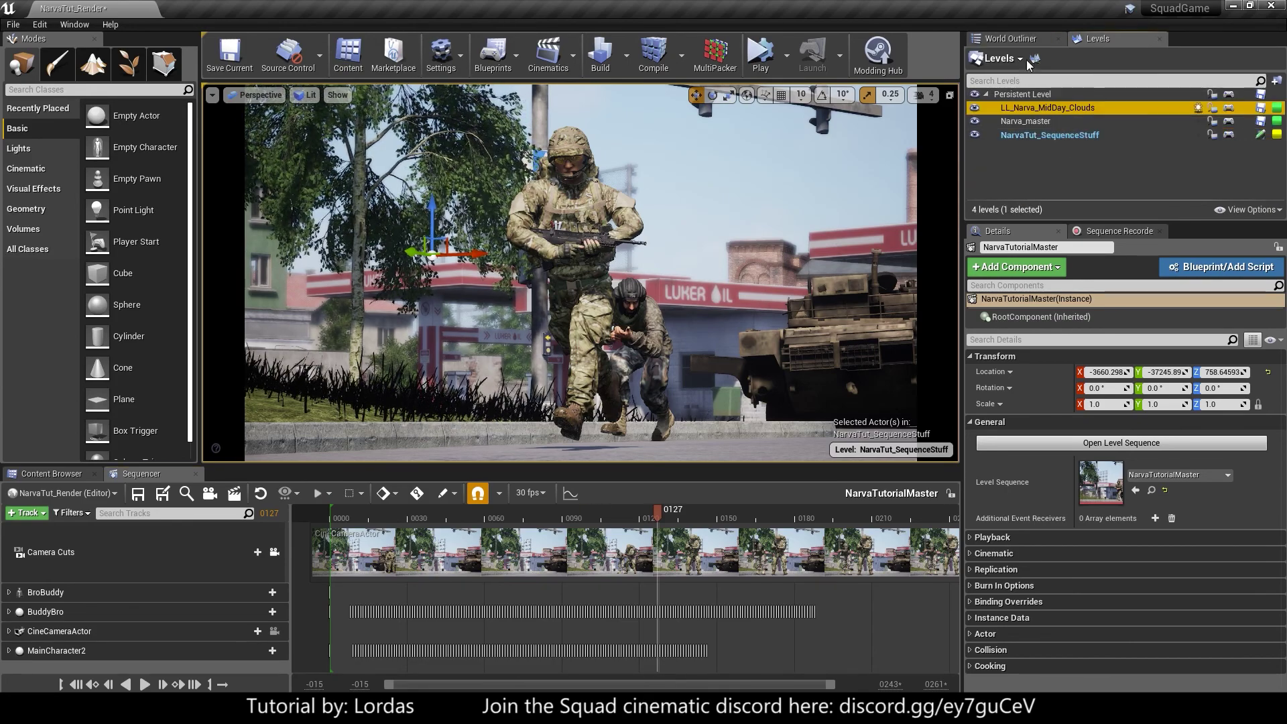
click(1010, 38)
- Scrub the soldiers' run between frames 75 and 108 and expand the MainCharacter2 track
click(589, 518)
drag(583, 520, 658, 529)
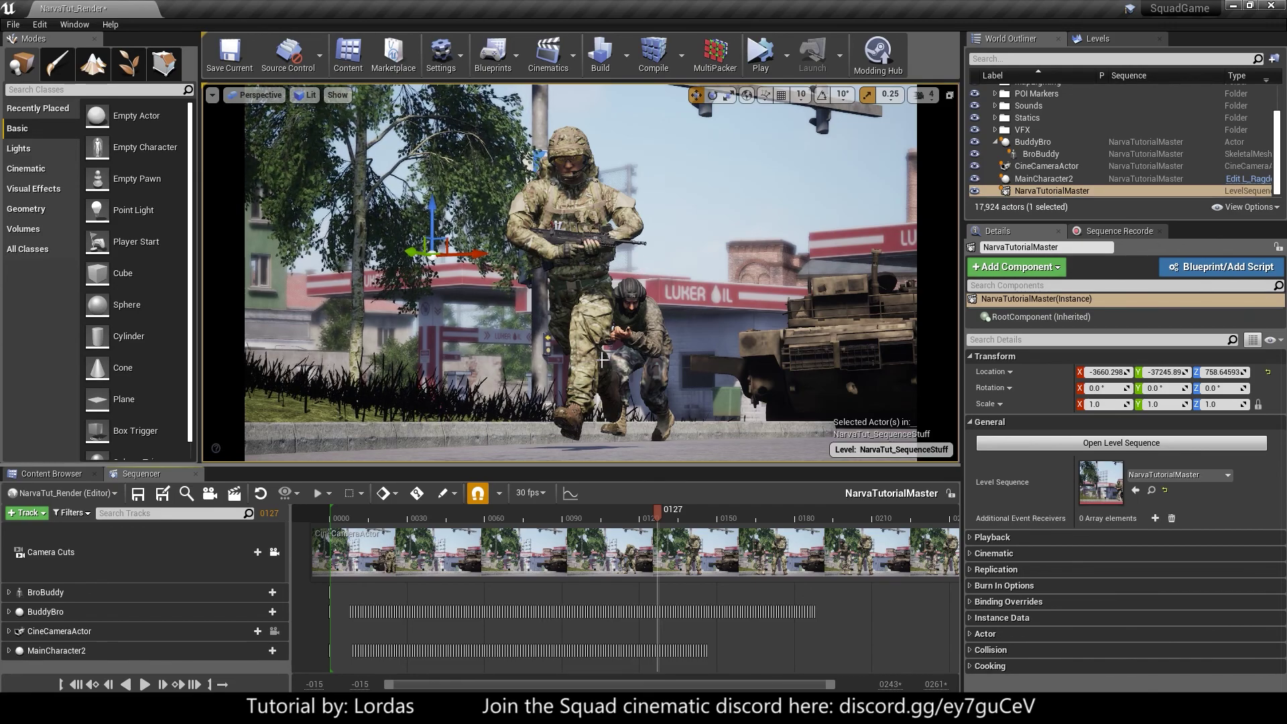
click(569, 521)
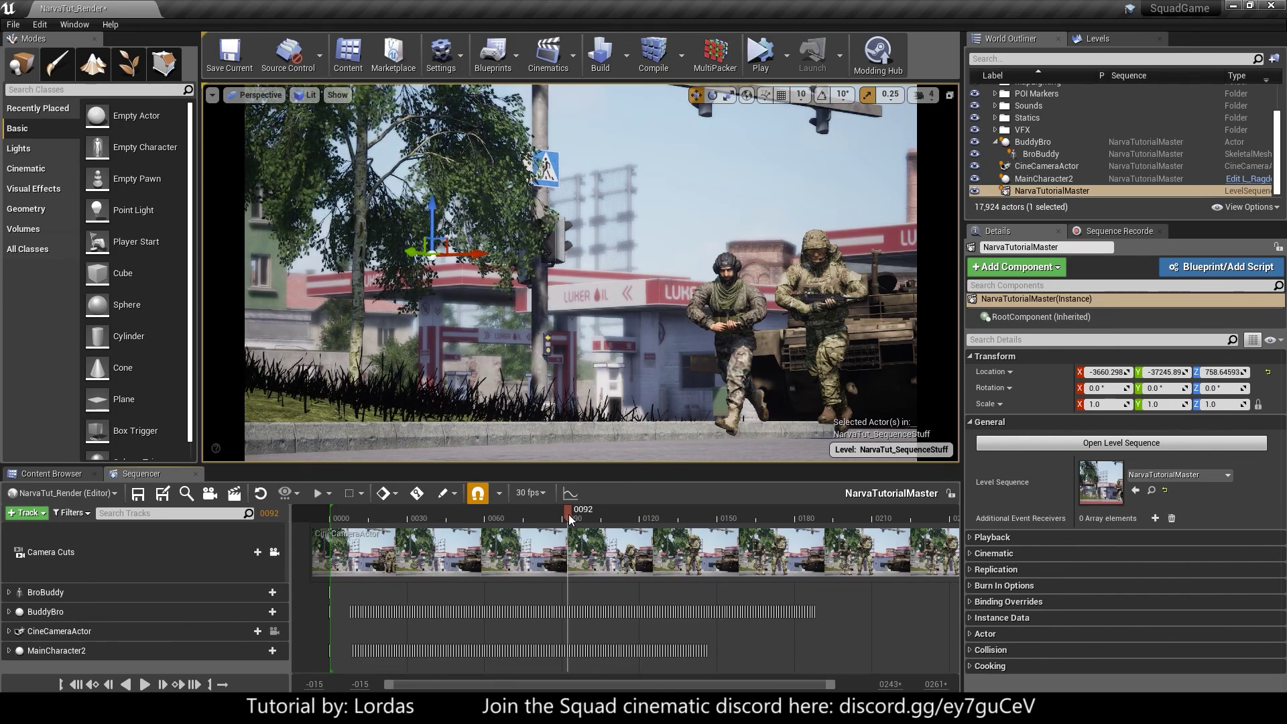
drag(568, 520, 617, 518)
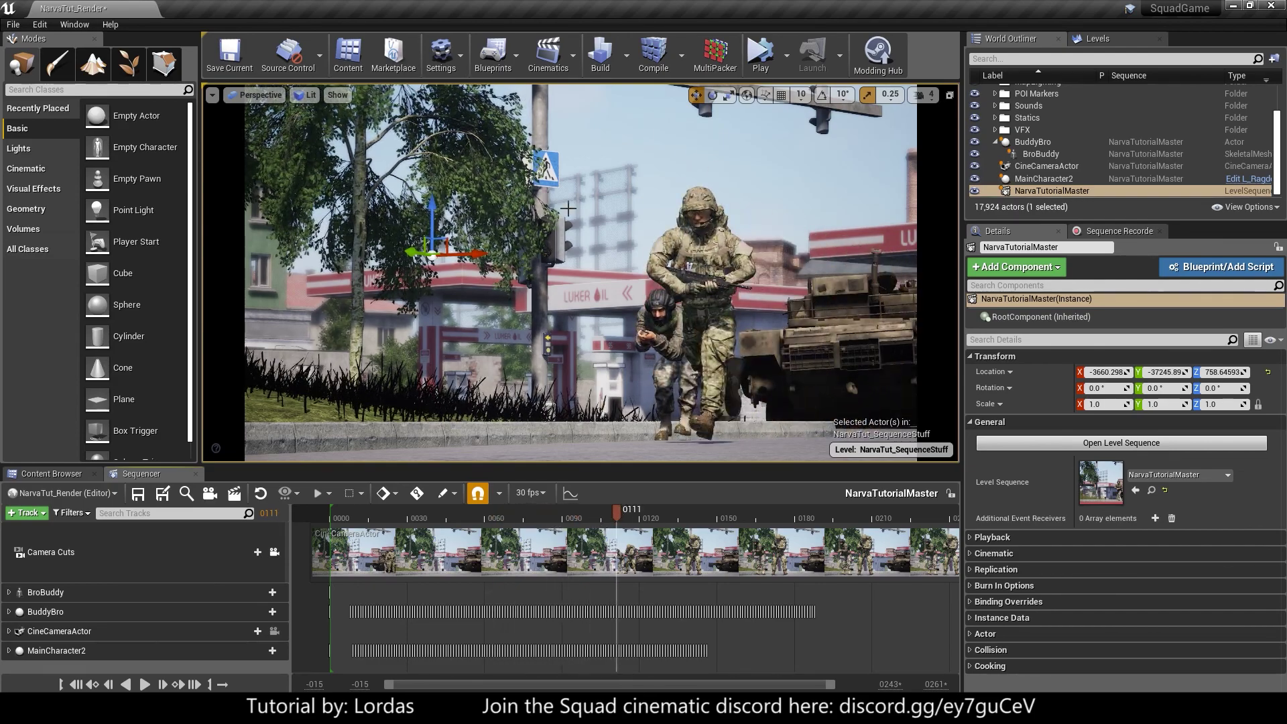
click(9, 650)
- Select MainCharacter2's Events subtrack and preview the shot around the Kill event
scroll(88, 626, down, 2)
click(82, 649)
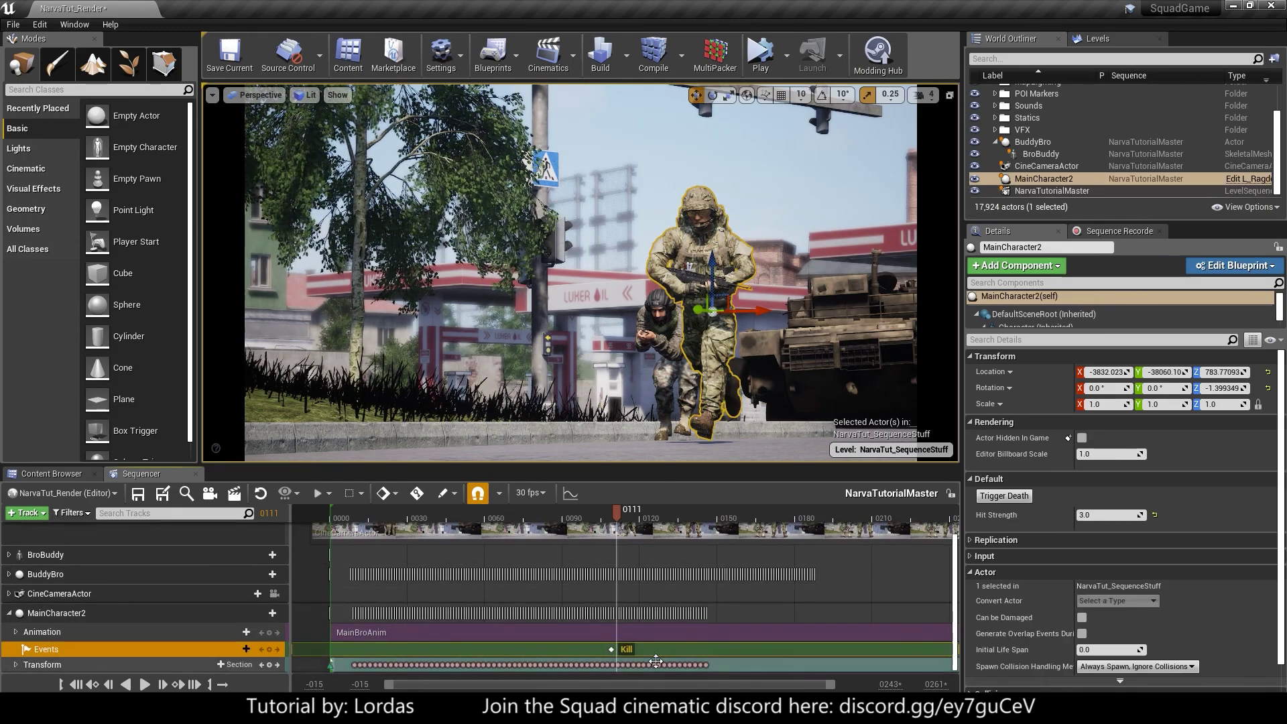
mouse_move(617, 518)
mouse_down()
mouse_move(563, 518)
mouse_move(621, 519)
mouse_up()
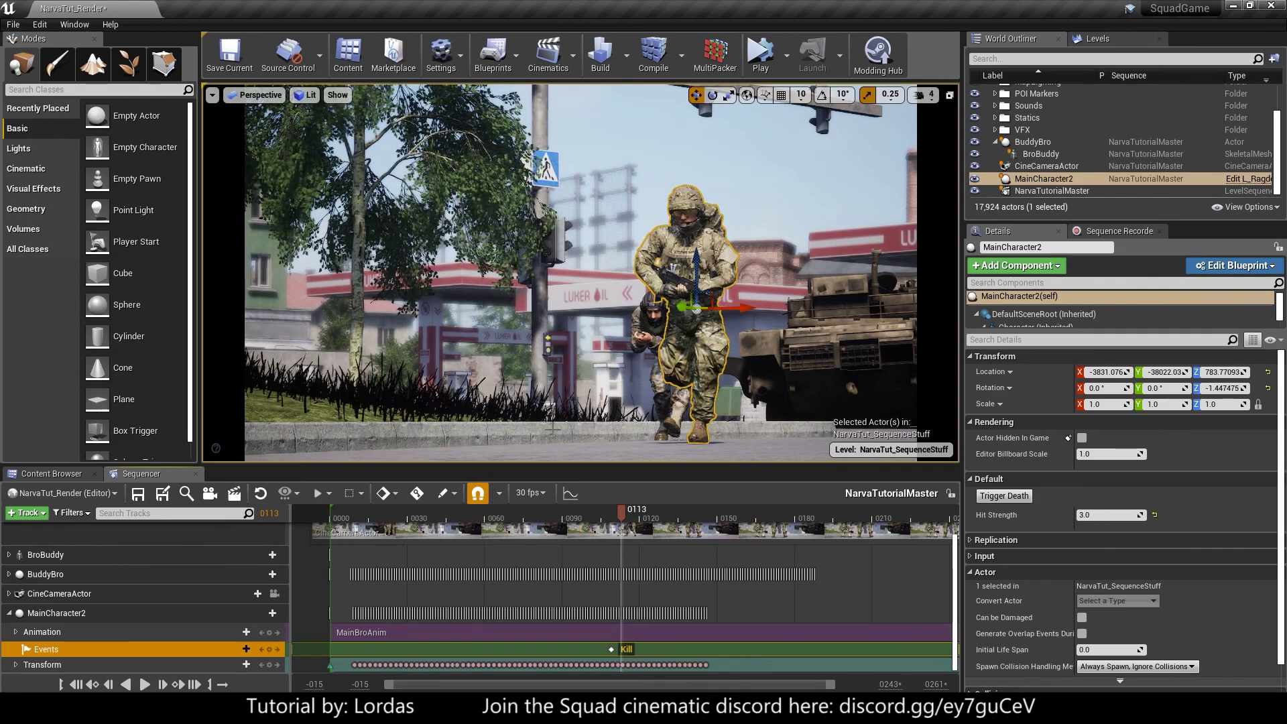
- Select the camera cut section and bring up the Render Movie Settings
scroll(198, 553, up, 2)
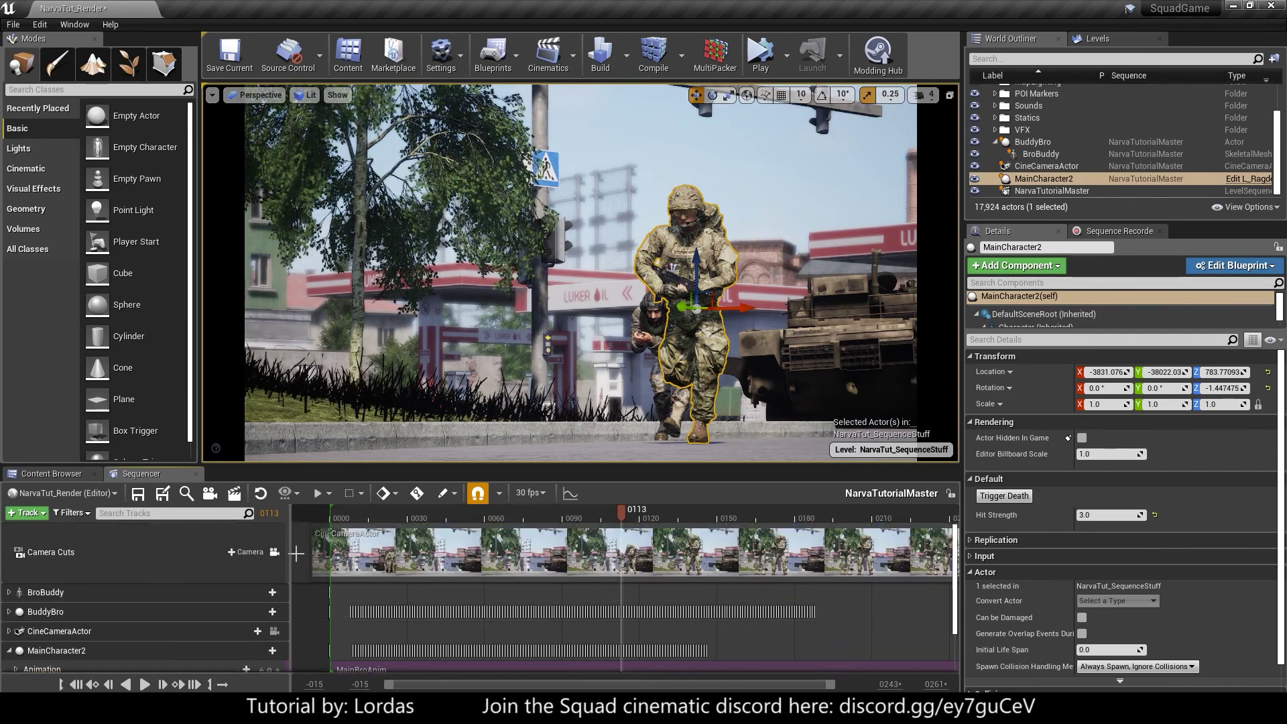
click(252, 552)
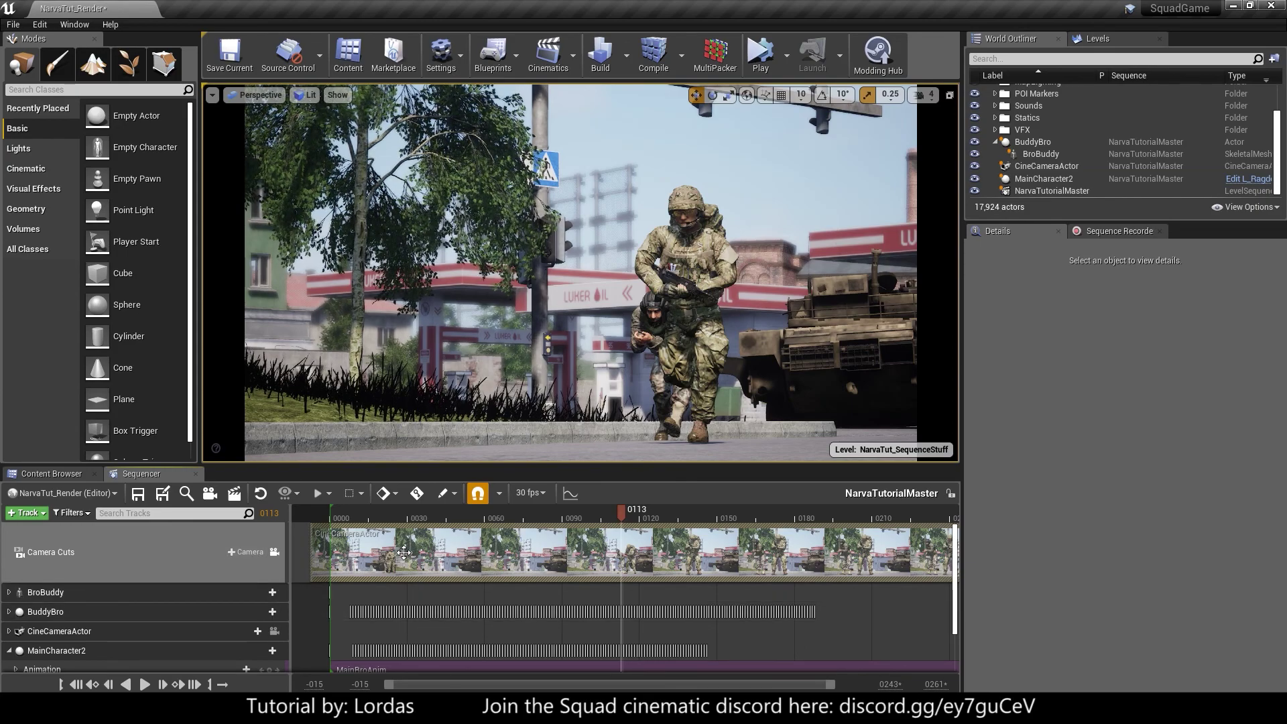
right_click(402, 551)
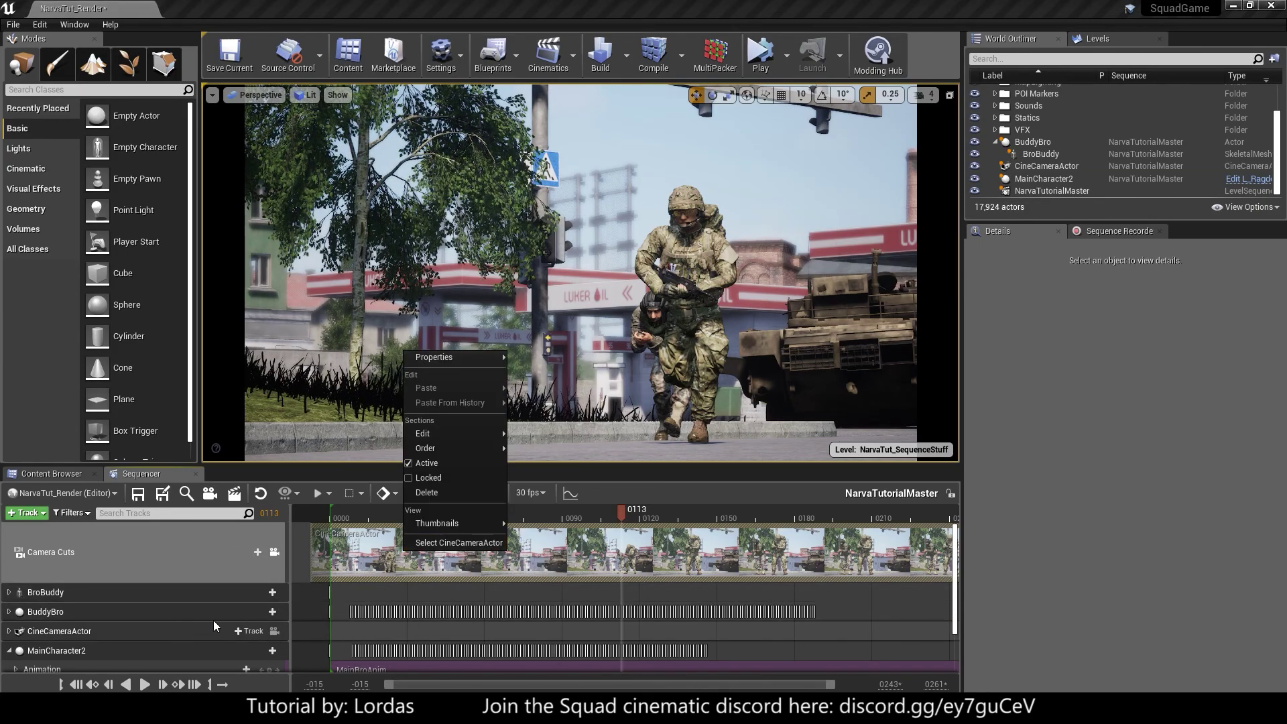
click(450, 542)
click(442, 538)
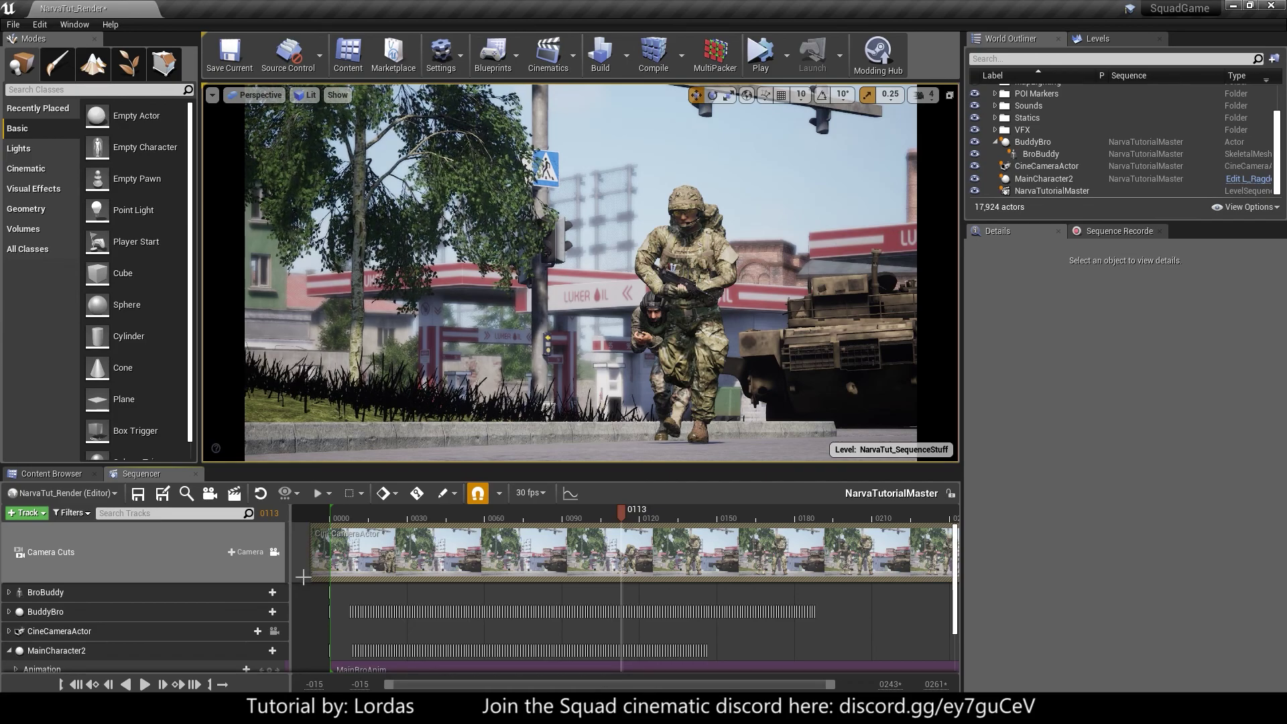
click(232, 499)
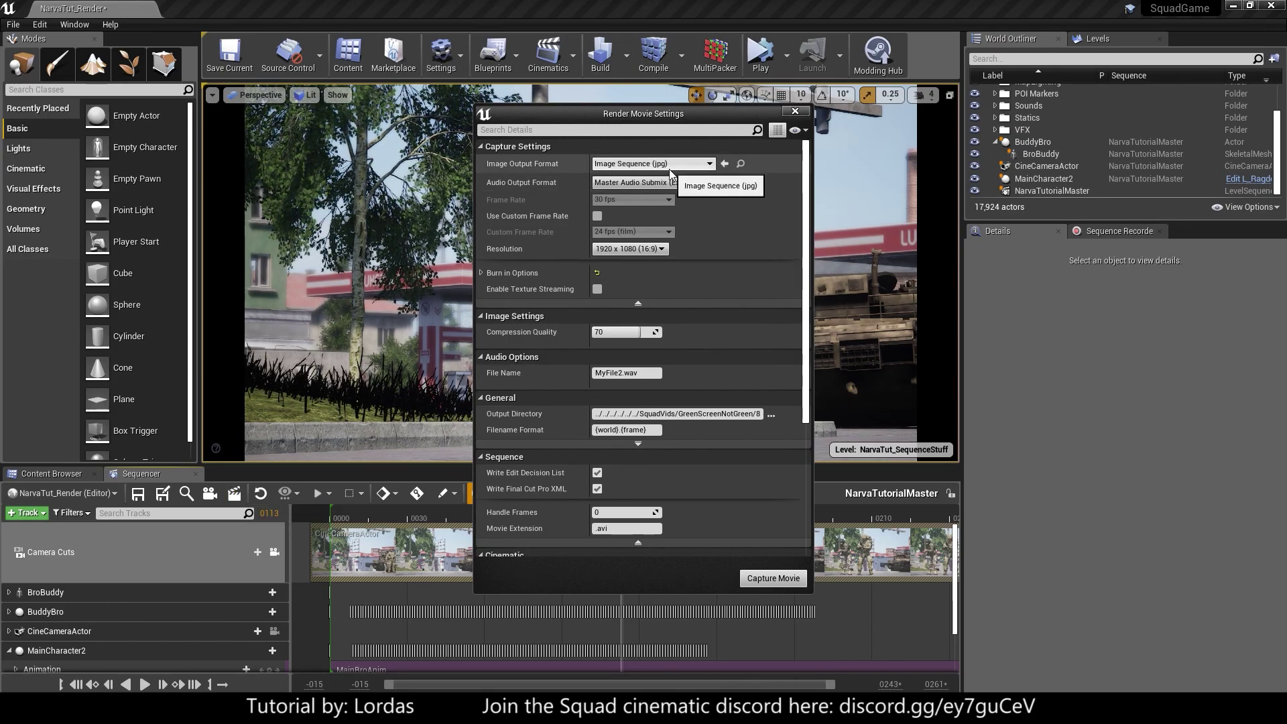
- Set audio output to No Audio, keep 1920 x 1080 resolution, and set compression quality 80
click(668, 182)
click(635, 218)
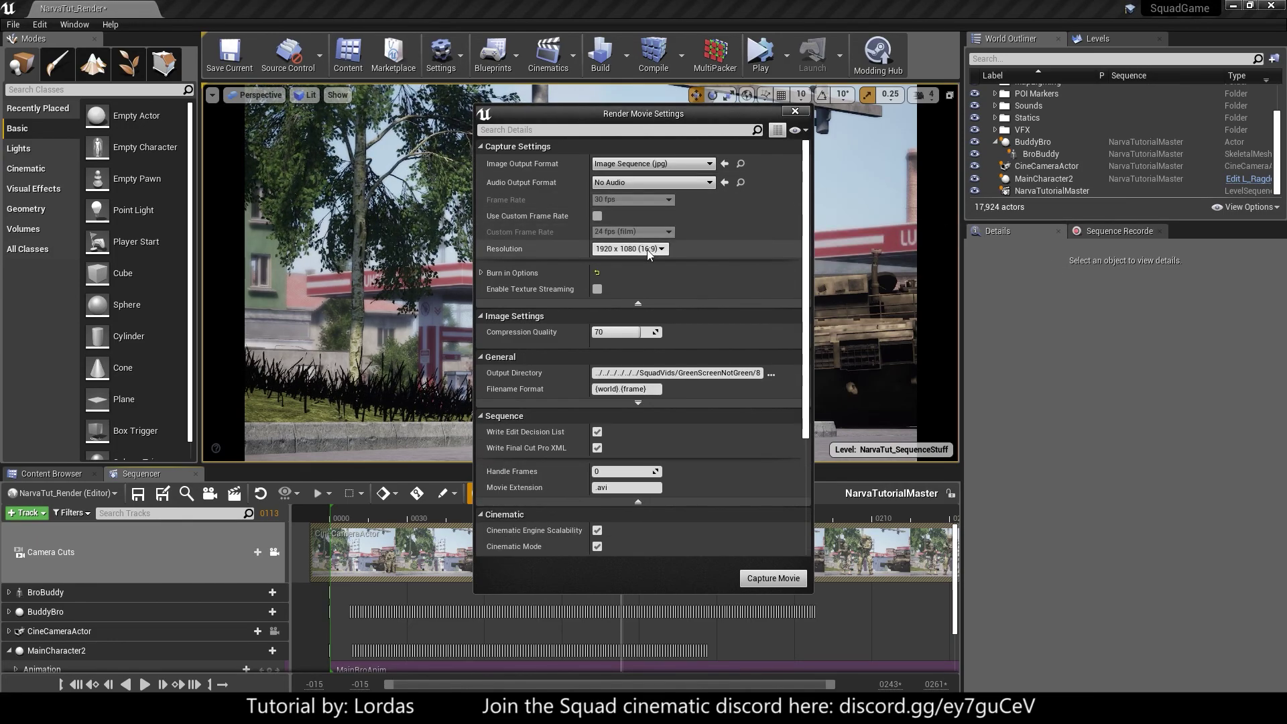
click(646, 249)
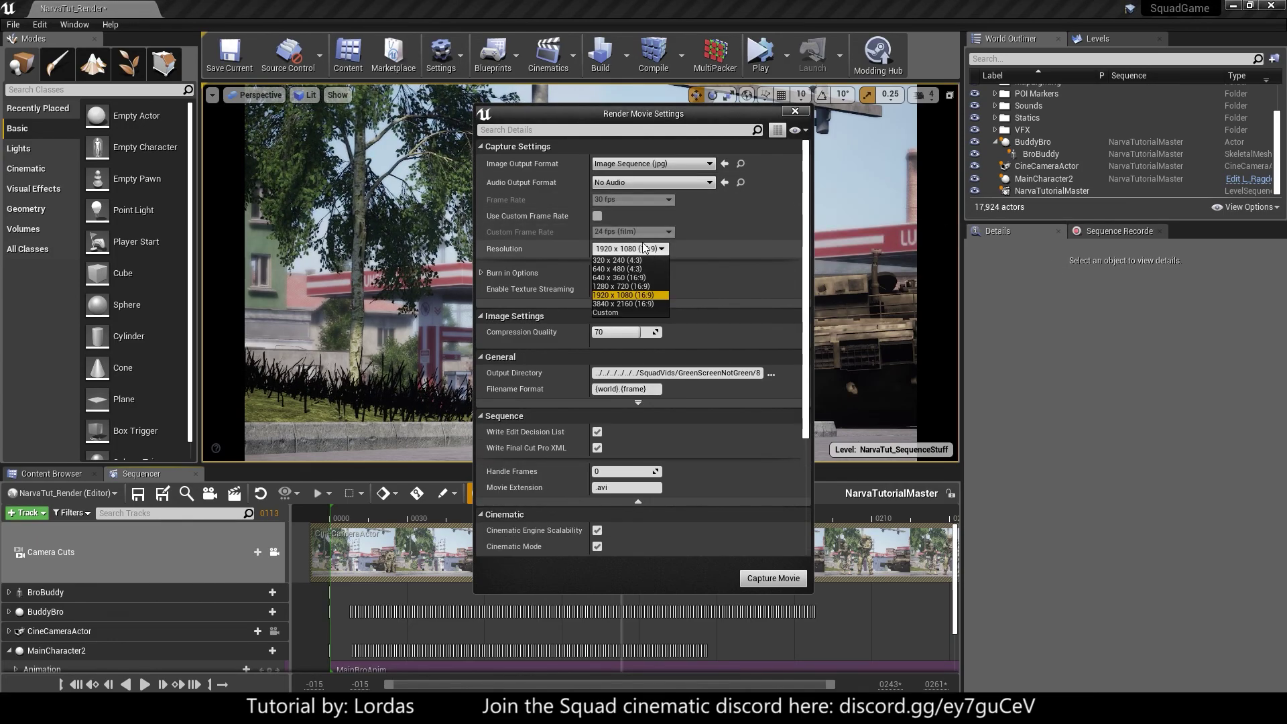
click(640, 297)
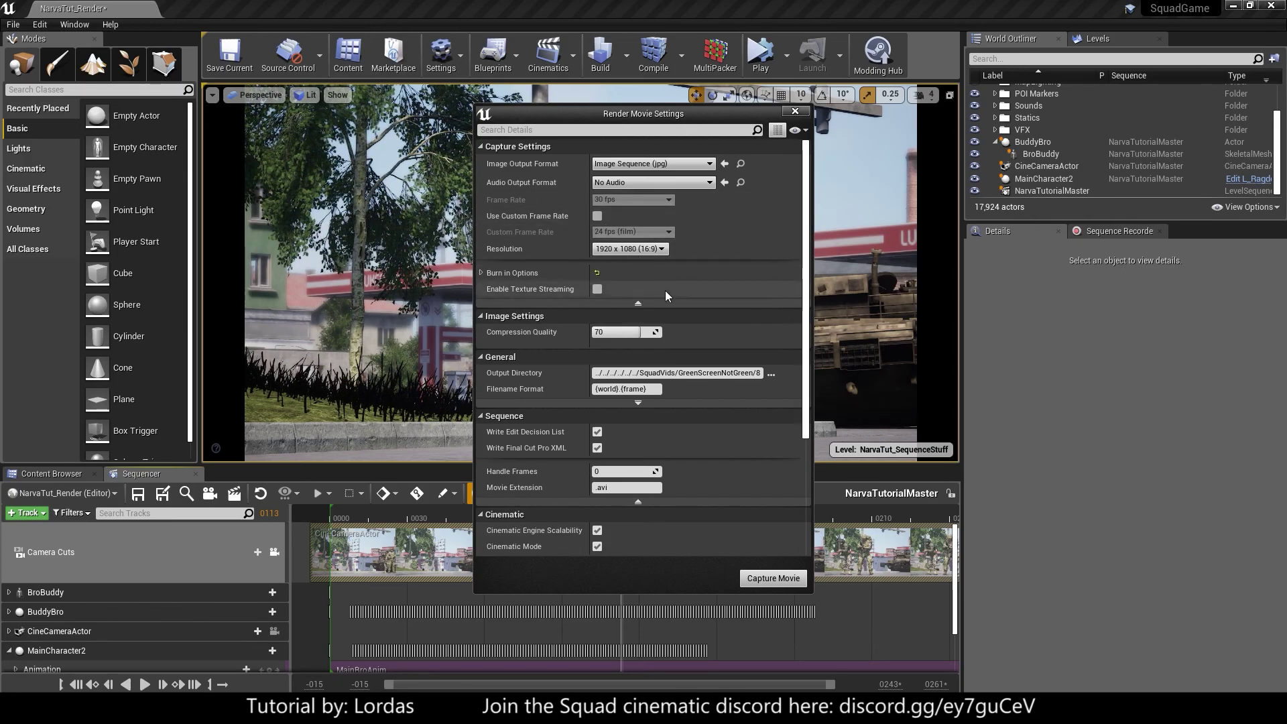
click(639, 332)
key(Return)
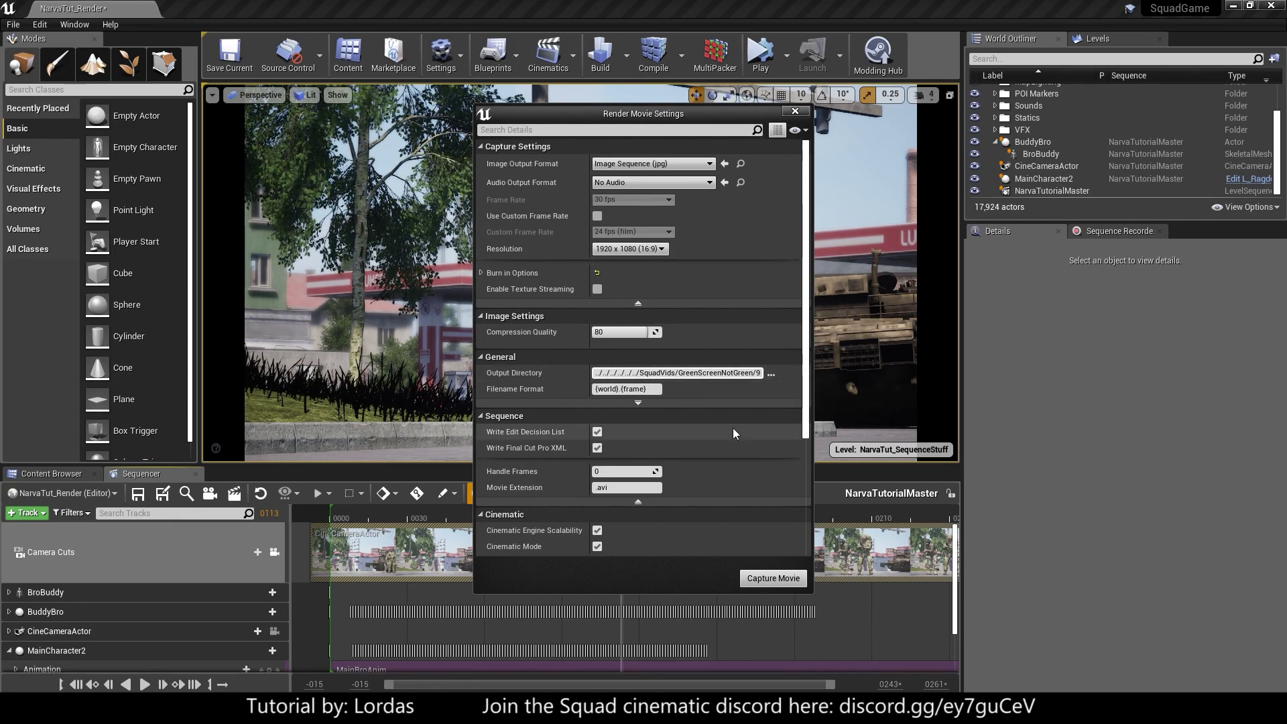
- Reveal the advanced General render options
scroll(694, 392, down, 1)
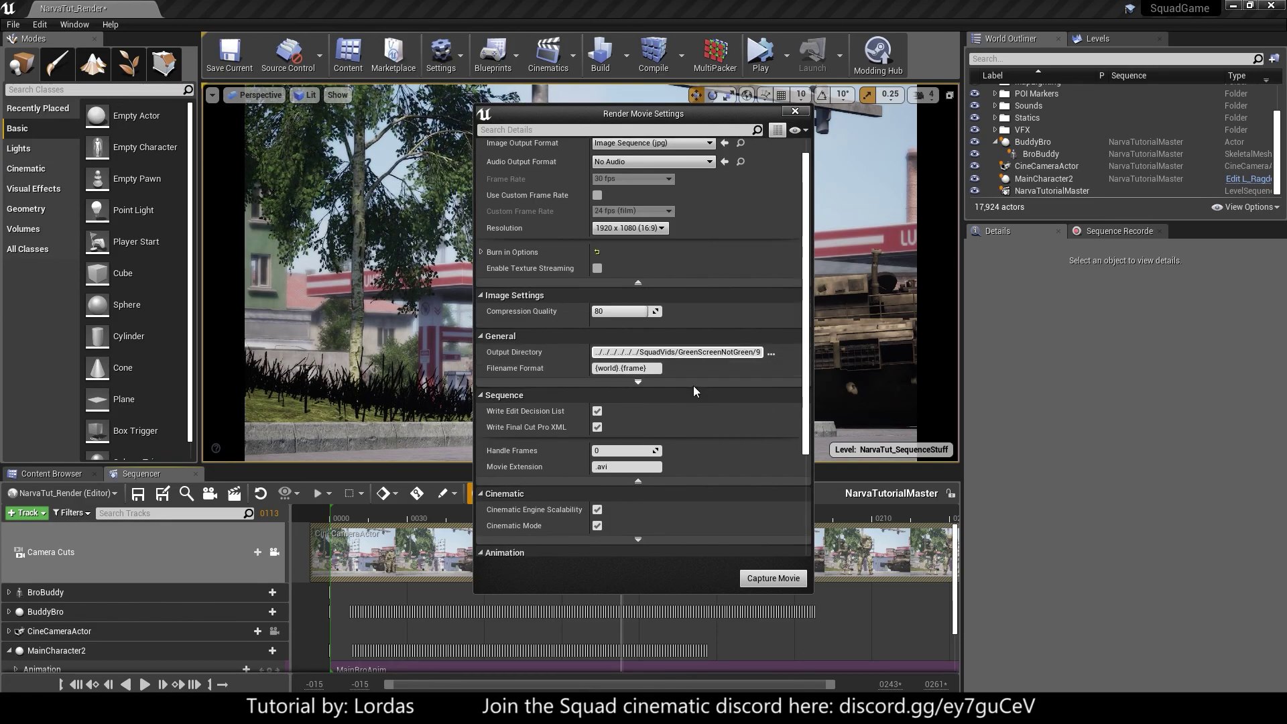
scroll(693, 392, down, 3)
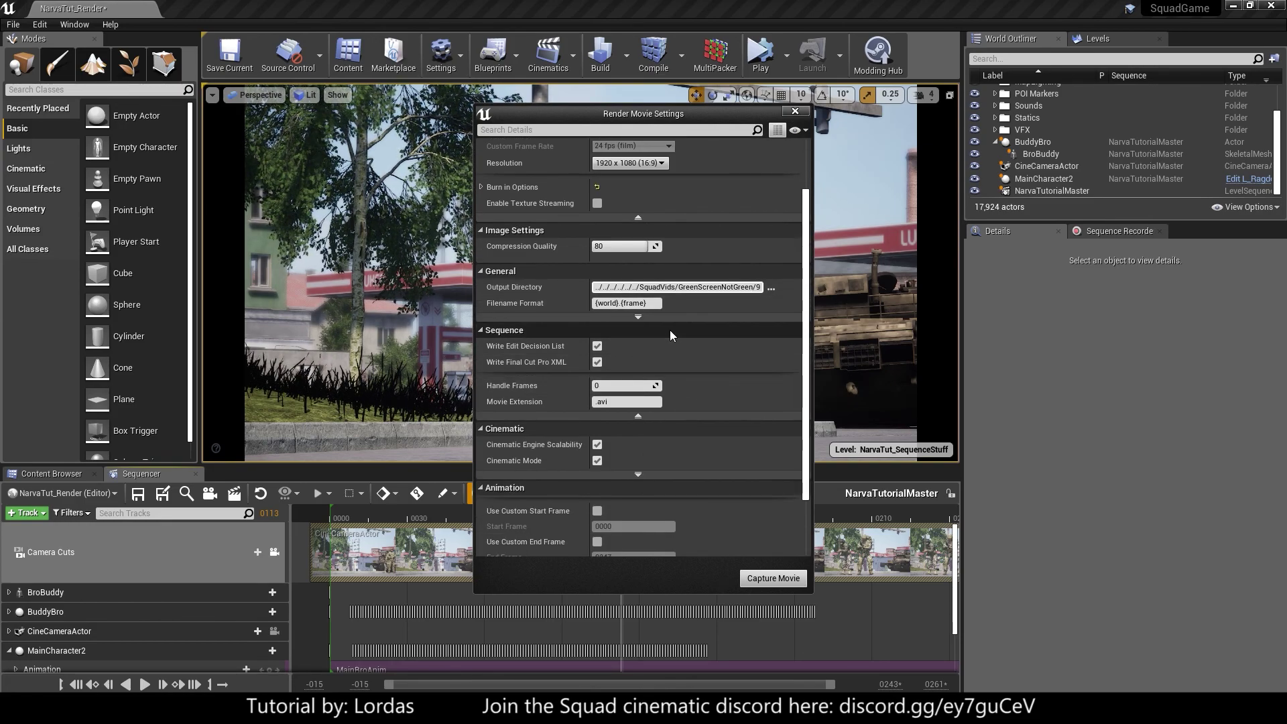
click(637, 316)
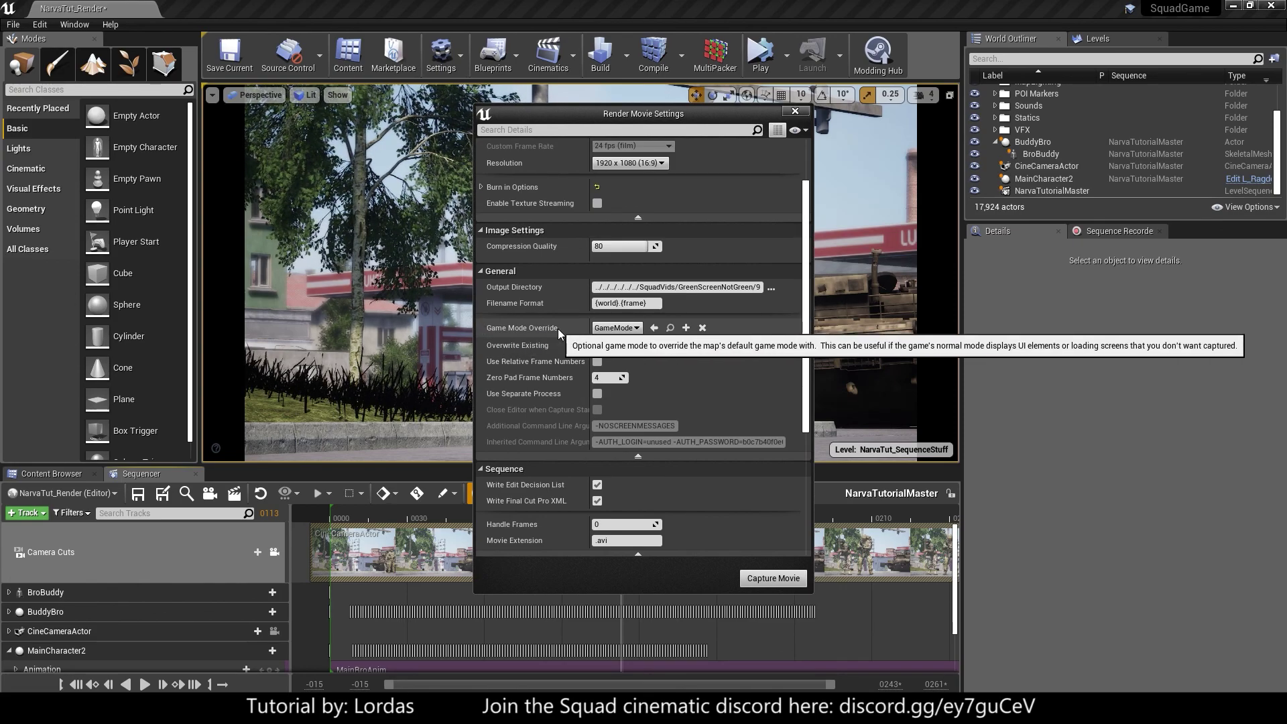
- Set Game Mode Override to GameMode by searching 'gamemo'
click(633, 330)
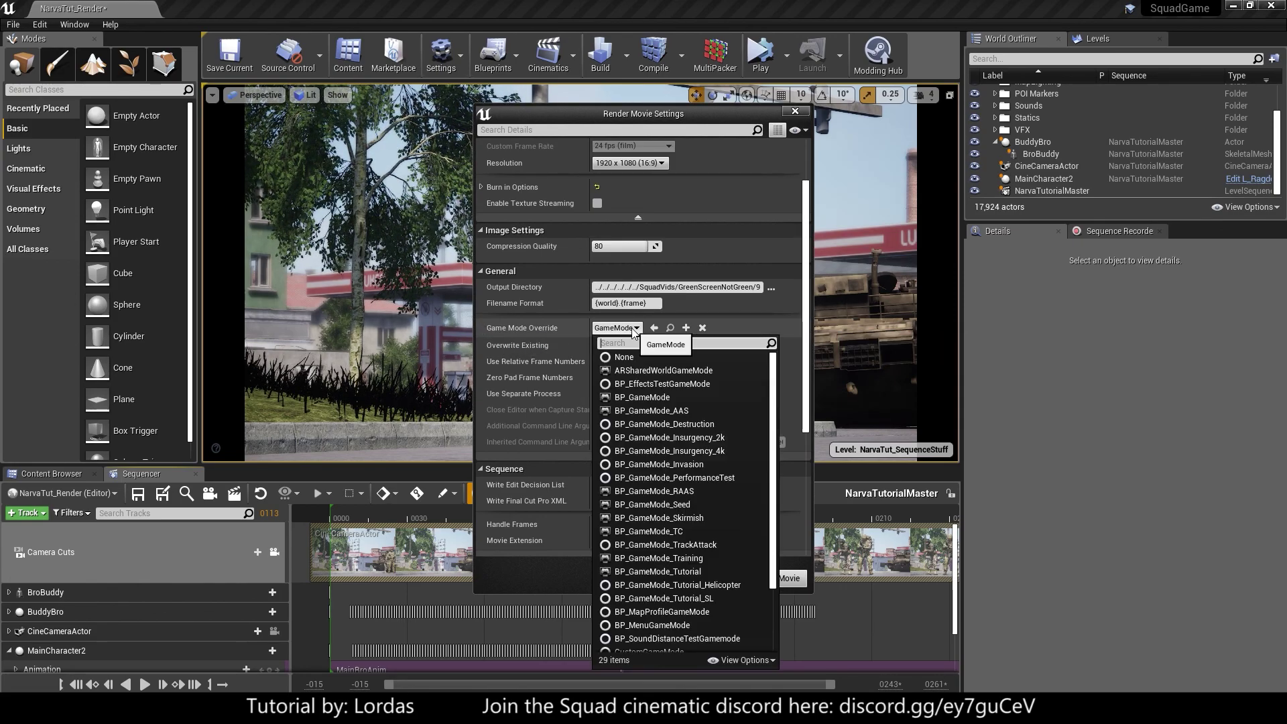
text(ga)
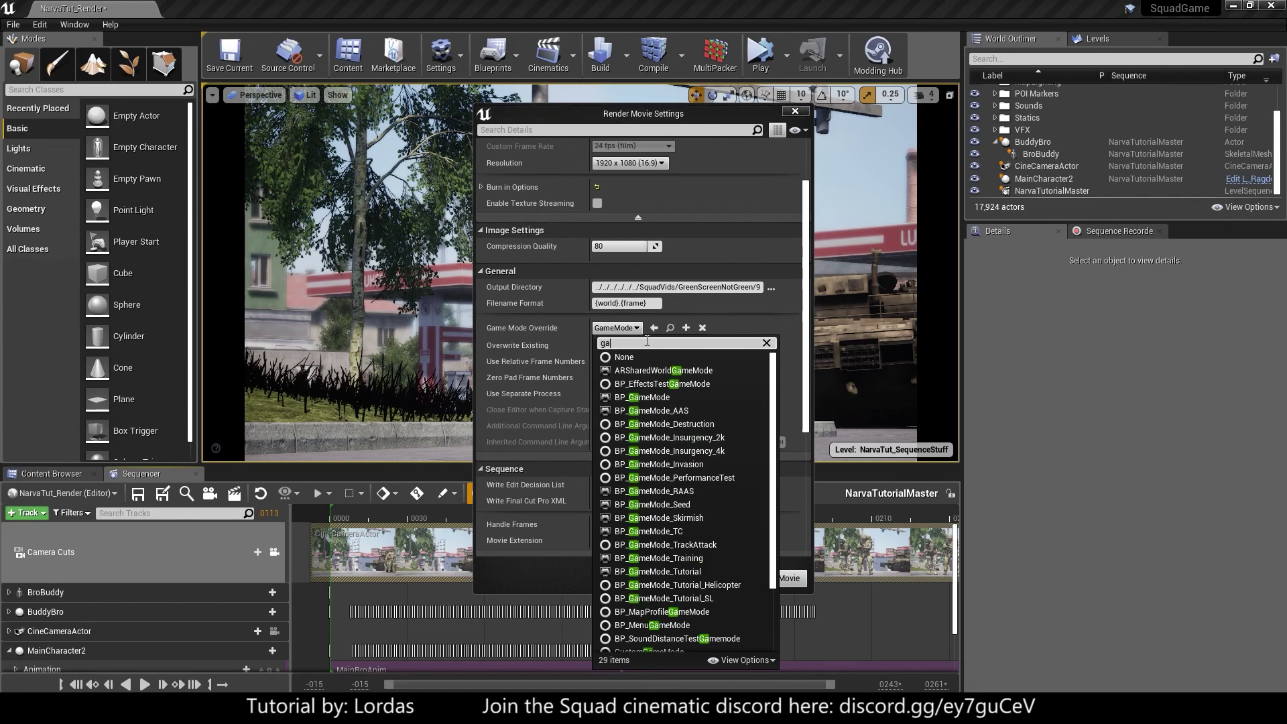
text(memode)
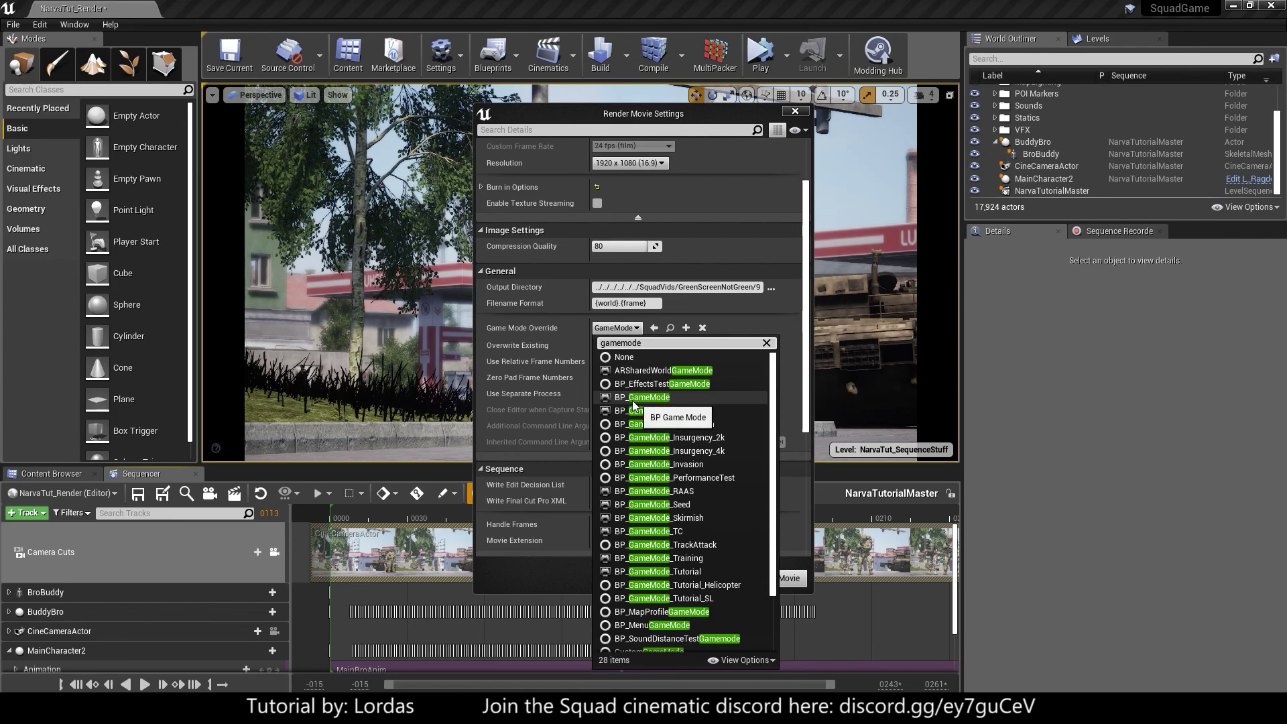
scroll(647, 537, down, 2)
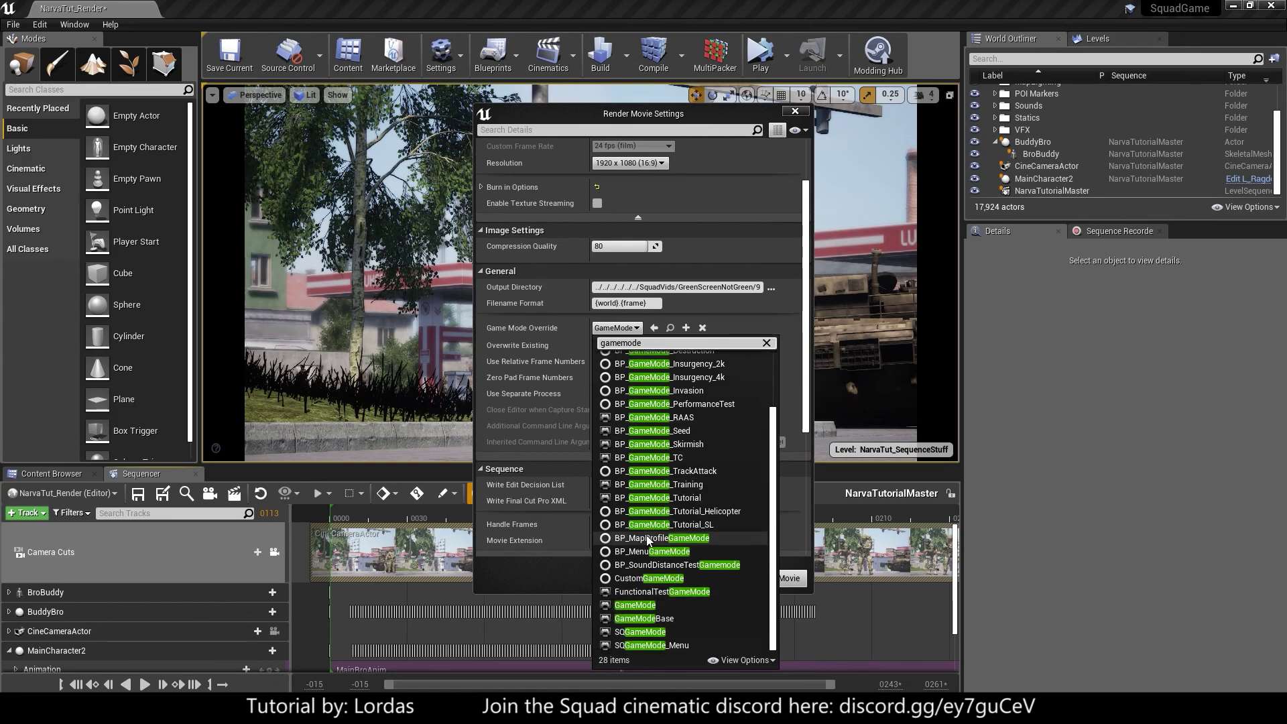
click(650, 607)
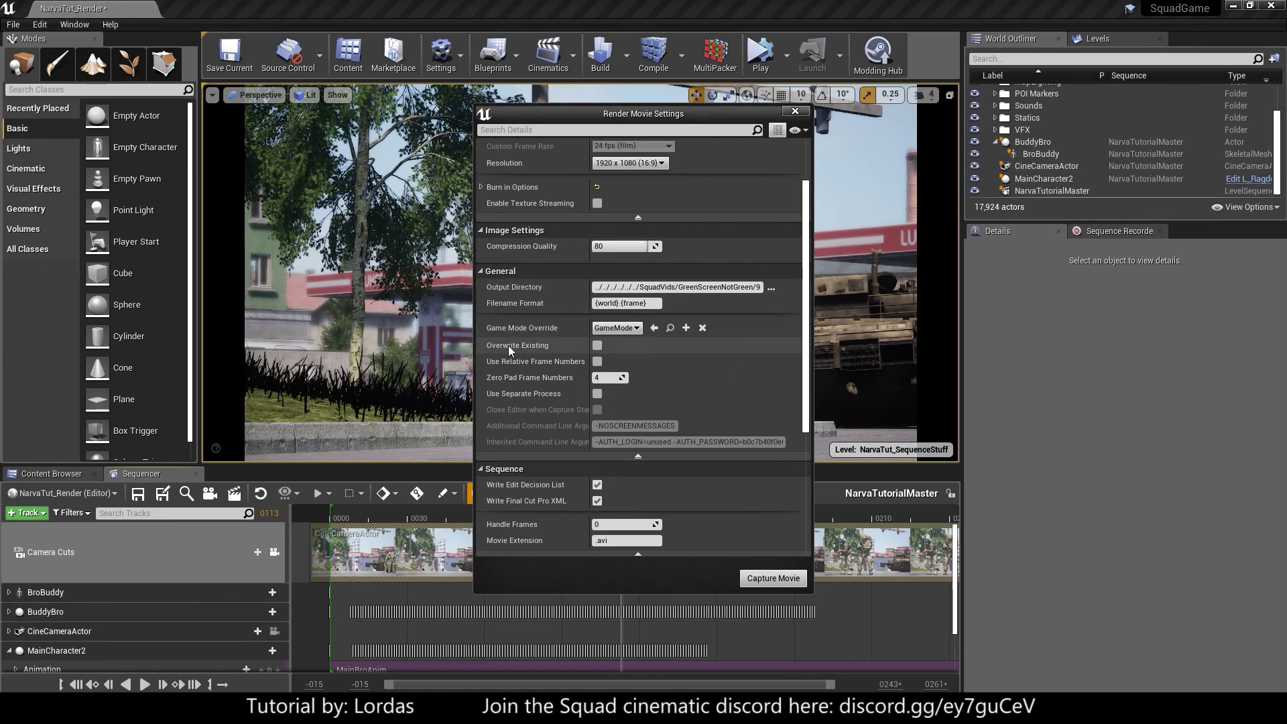
- Review the Animation settings and start the movie capture
scroll(524, 363, down, 3)
scroll(524, 363, down, 5)
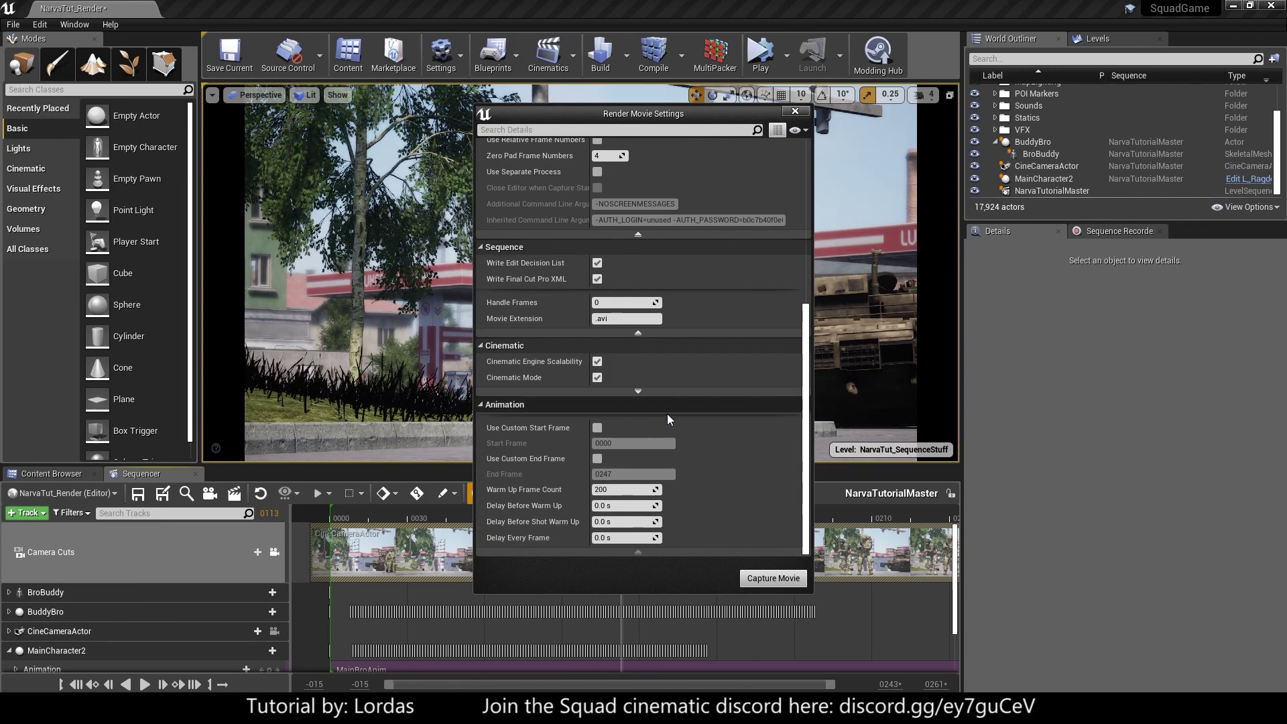
scroll(502, 305, up, 4)
scroll(502, 305, up, 2)
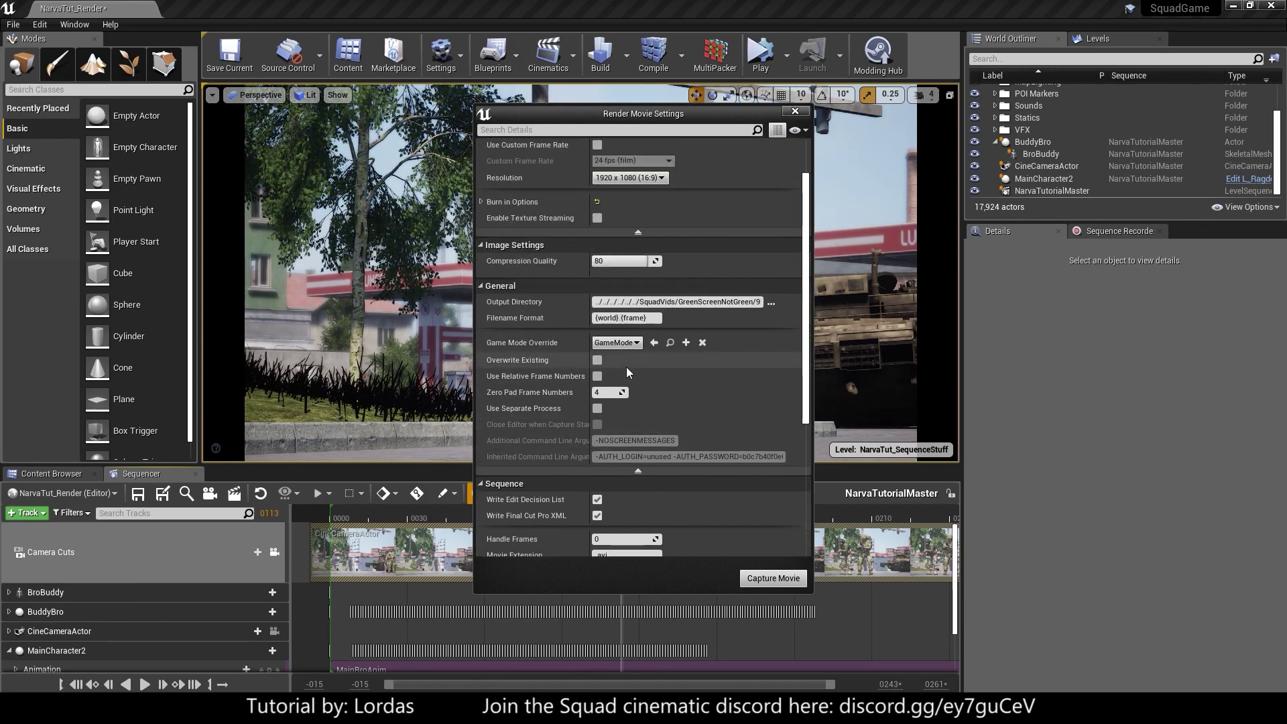
click(762, 580)
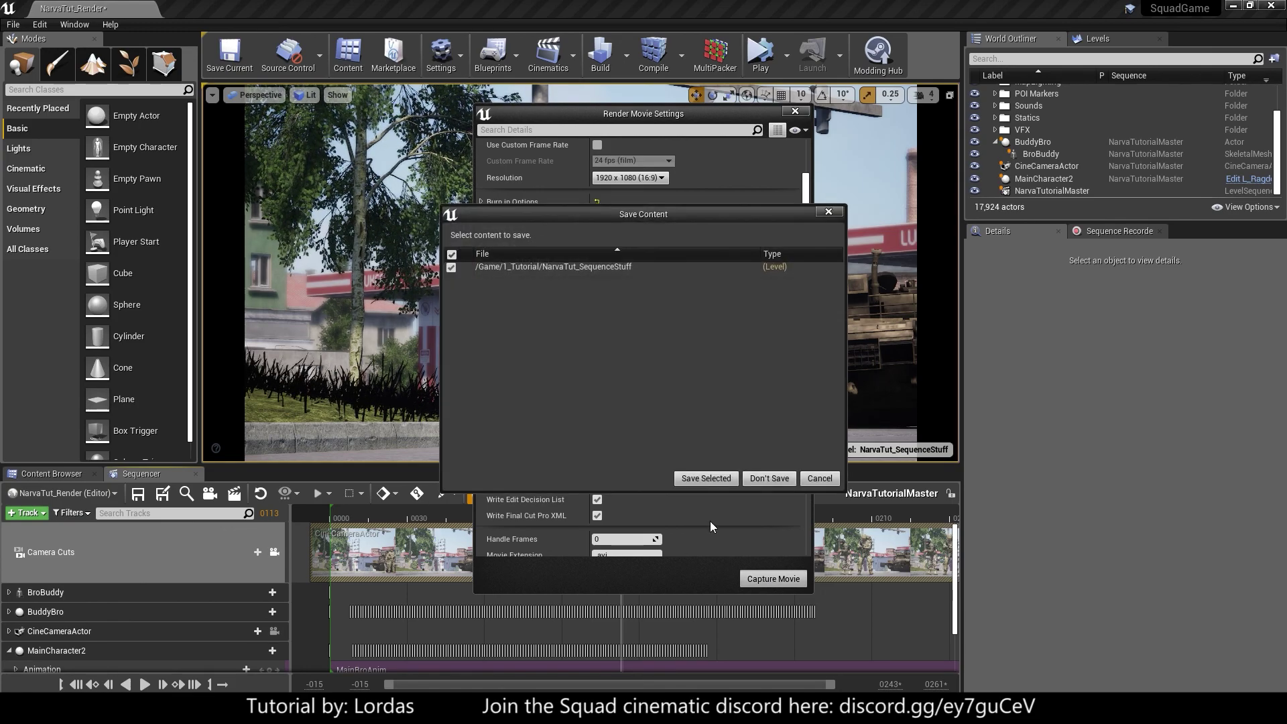
- Save the NarvaTut_SequenceStuff sublevel via Save Selected so the capture launches
click(702, 481)
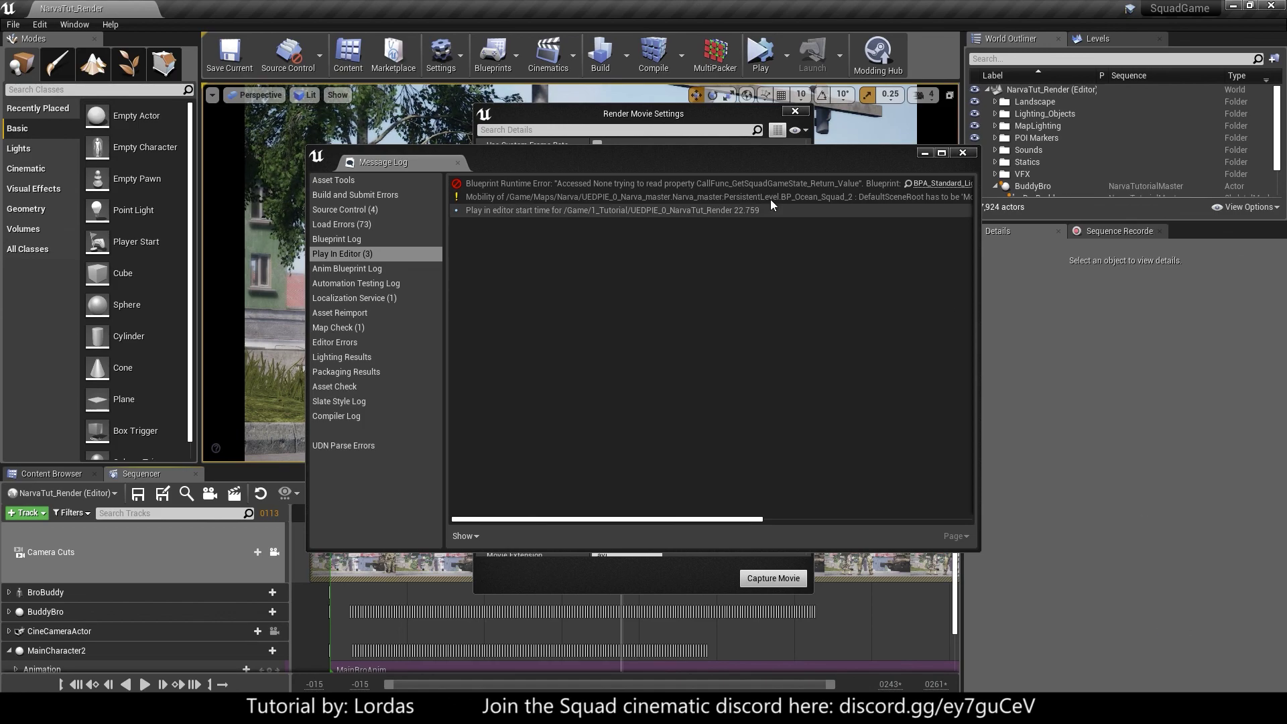
- Close the Message Log window while the JPG frames render
click(969, 153)
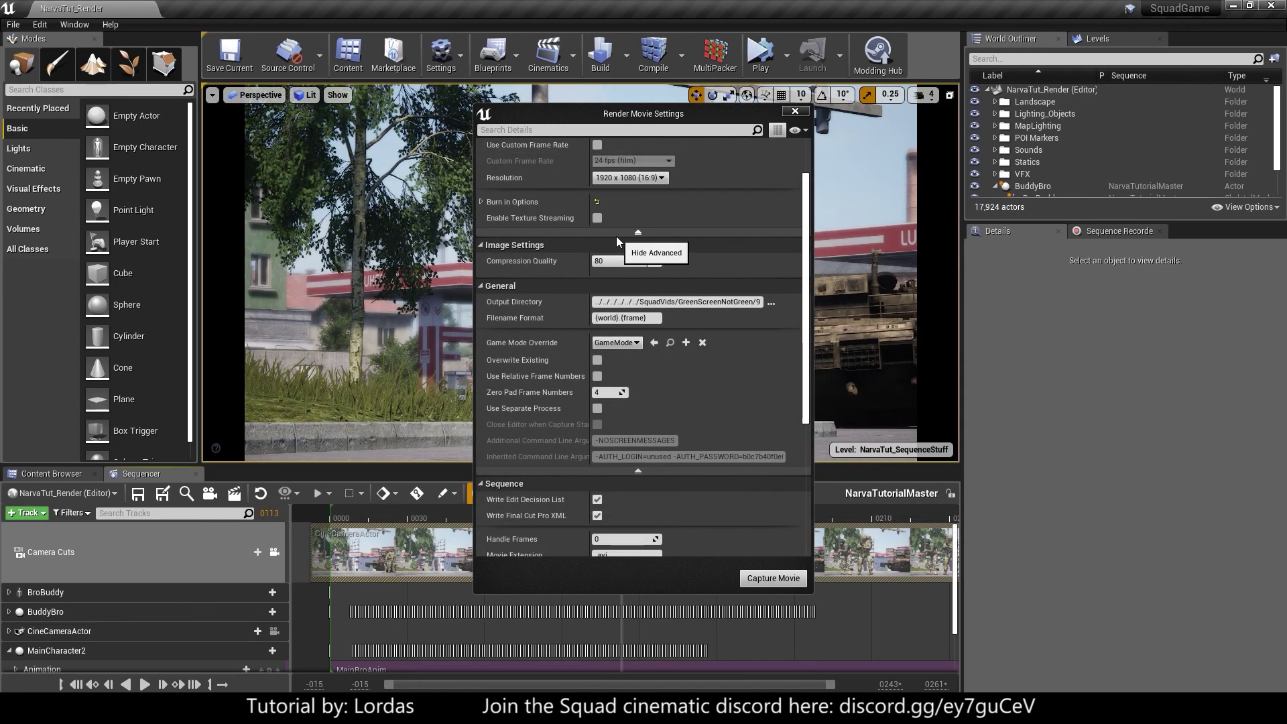